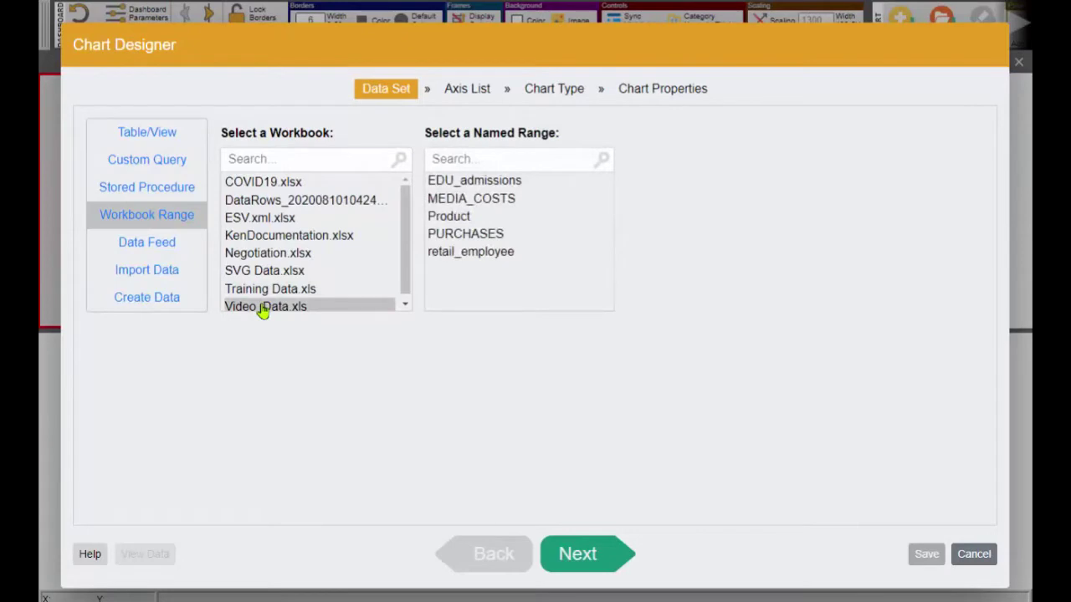
# - Use the MEDIA_COSTS range as the data set and map qtr to the X axis and tv_dollars to Y1
pyautogui.click(495, 207)
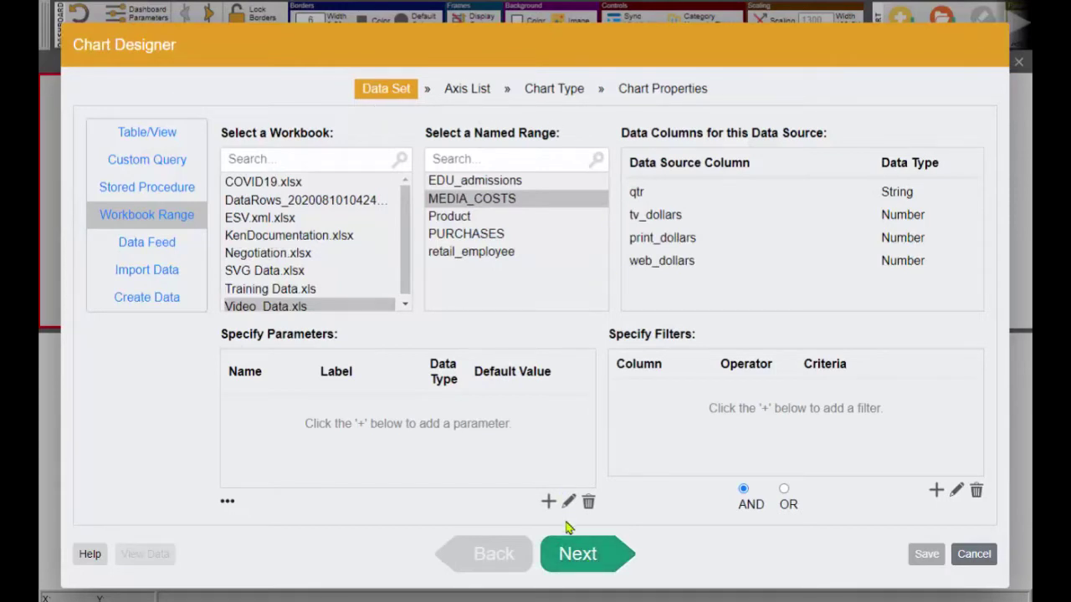
pyautogui.click(586, 552)
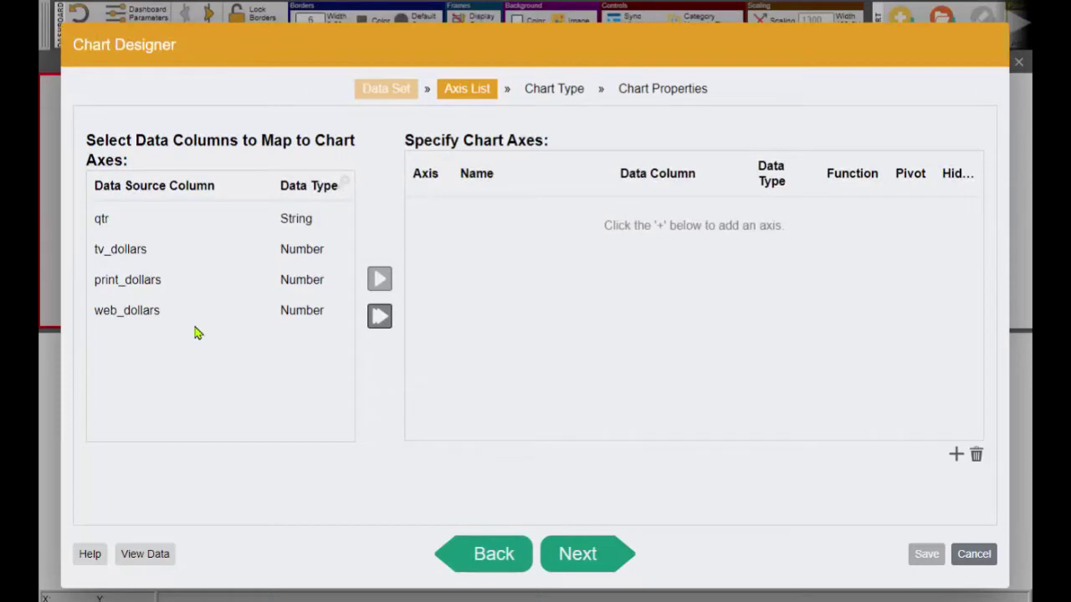
pyautogui.click(109, 222)
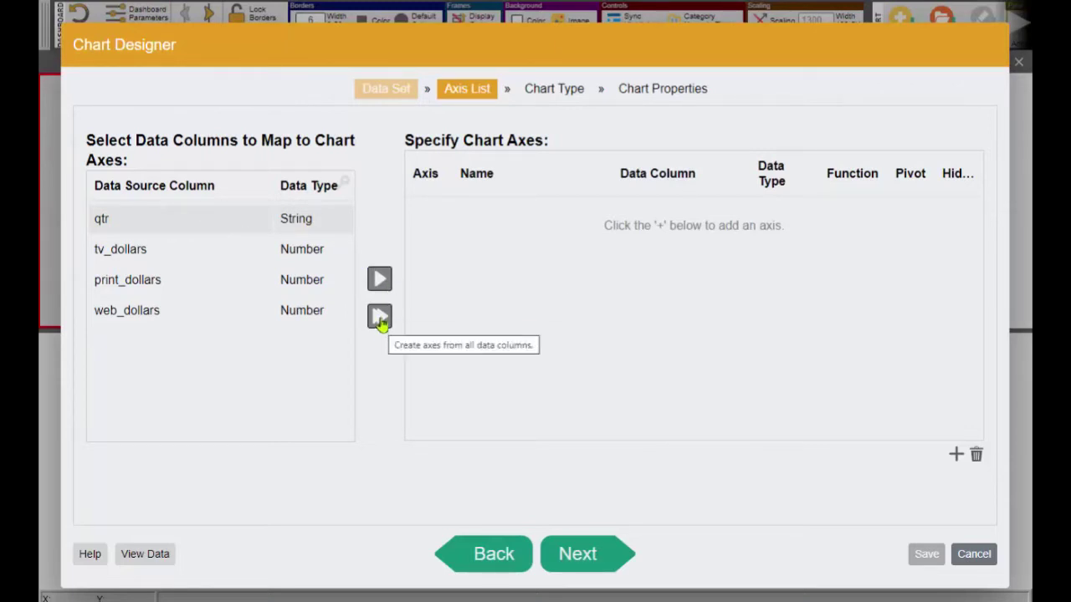
pyautogui.doubleClick(173, 224)
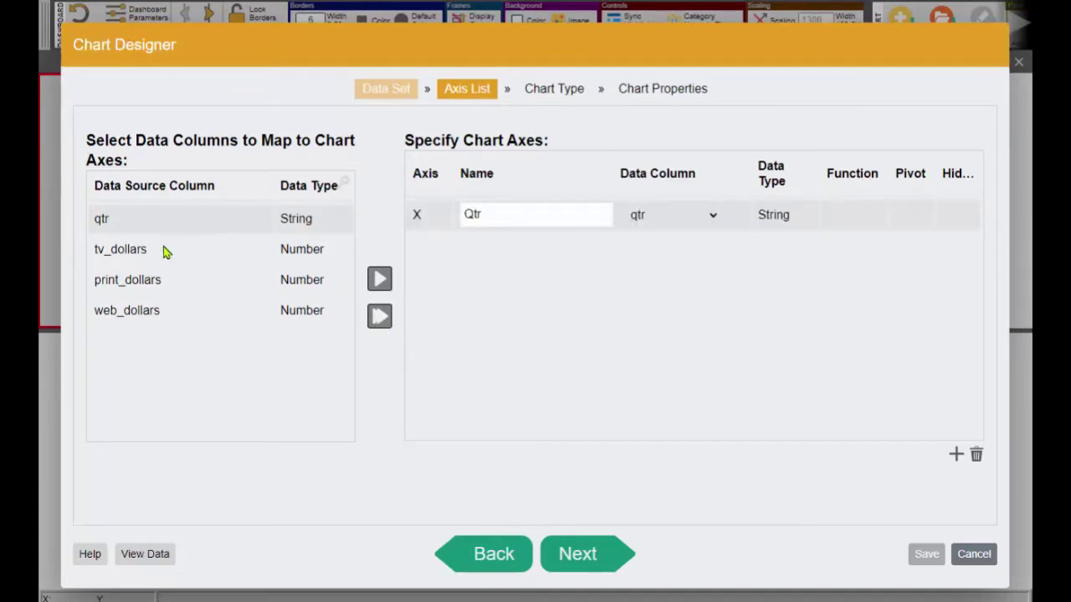
pyautogui.doubleClick(166, 252)
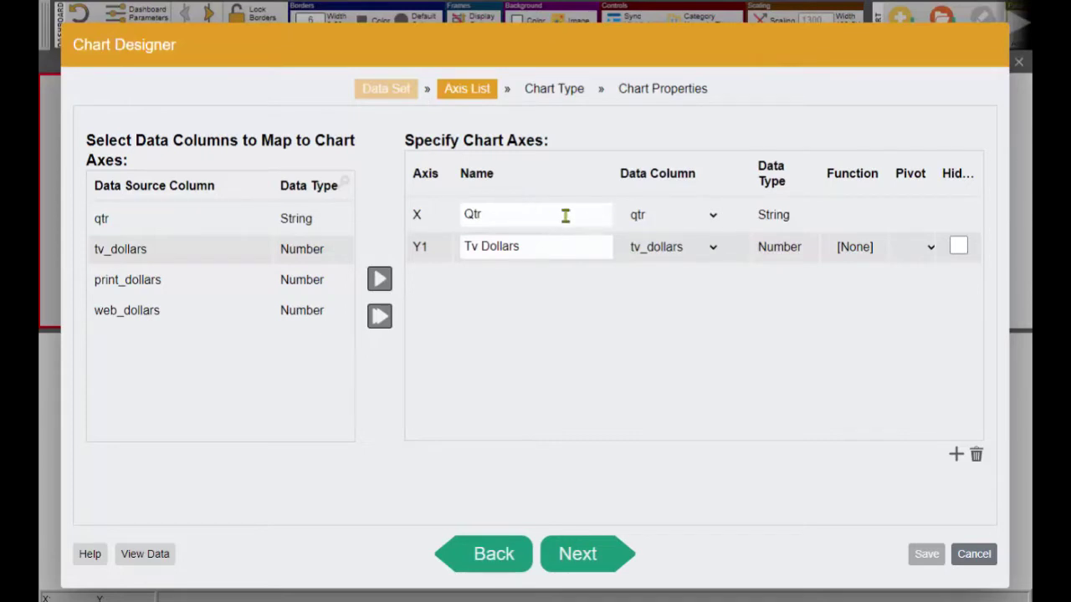
# - Rename the X axis to Quarter and the Y1 axis to TV, and continue to the chart types
pyautogui.moveTo(528, 220); pyautogui.dragTo(411, 218)
pyautogui.write('Quarter')
pyautogui.press('Tab')
pyautogui.write('TV')
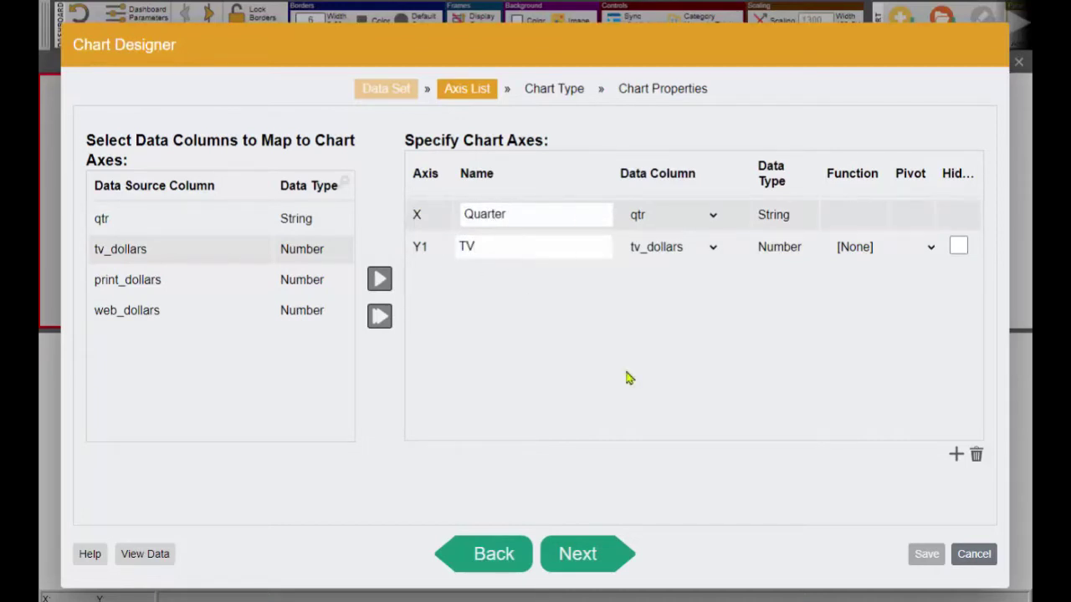
pyautogui.click(588, 557)
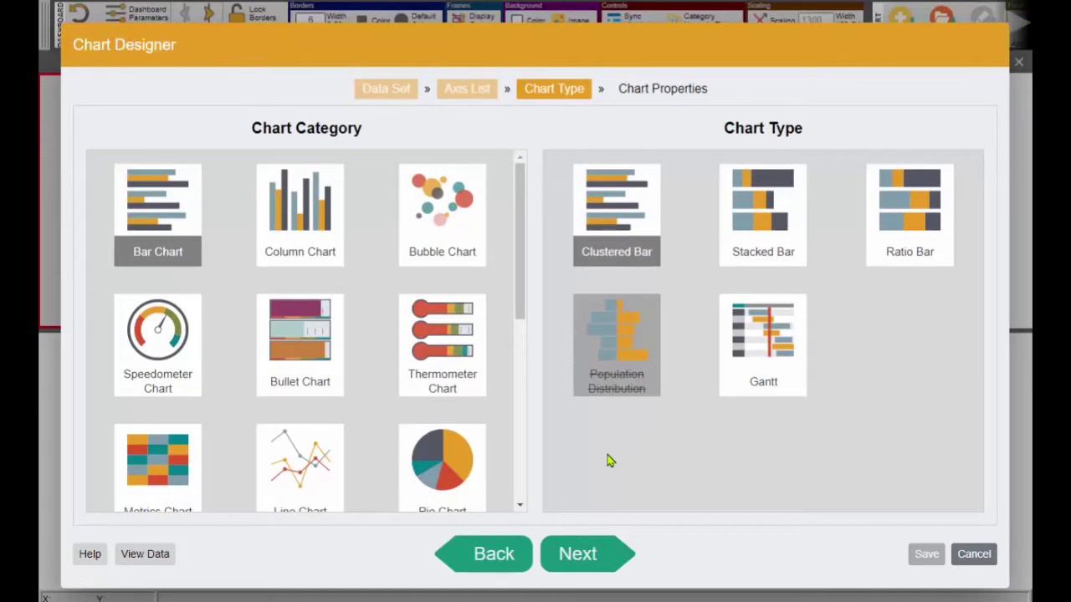
# - Keep the Clustered Bar chart type, continue to the chart properties and dismiss the note over the preview
pyautogui.moveTo(620, 400)
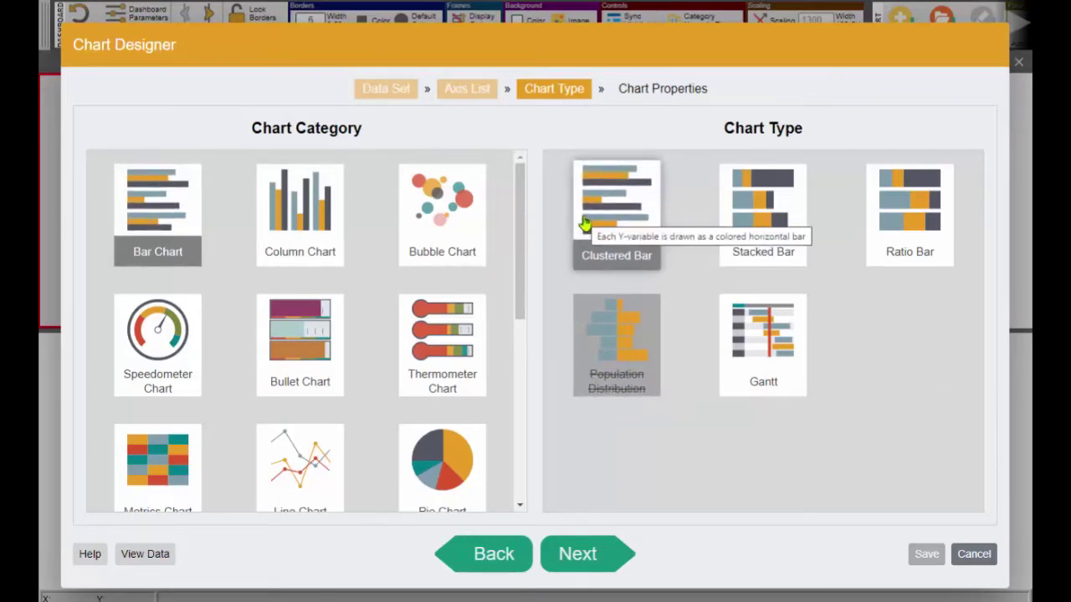
pyautogui.click(614, 556)
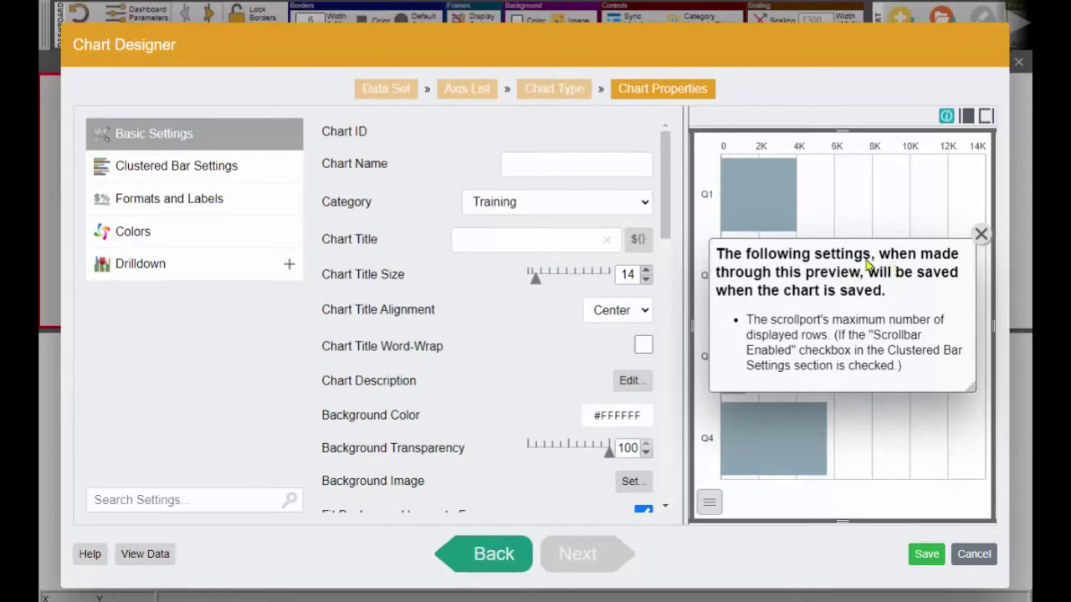
pyautogui.click(982, 234)
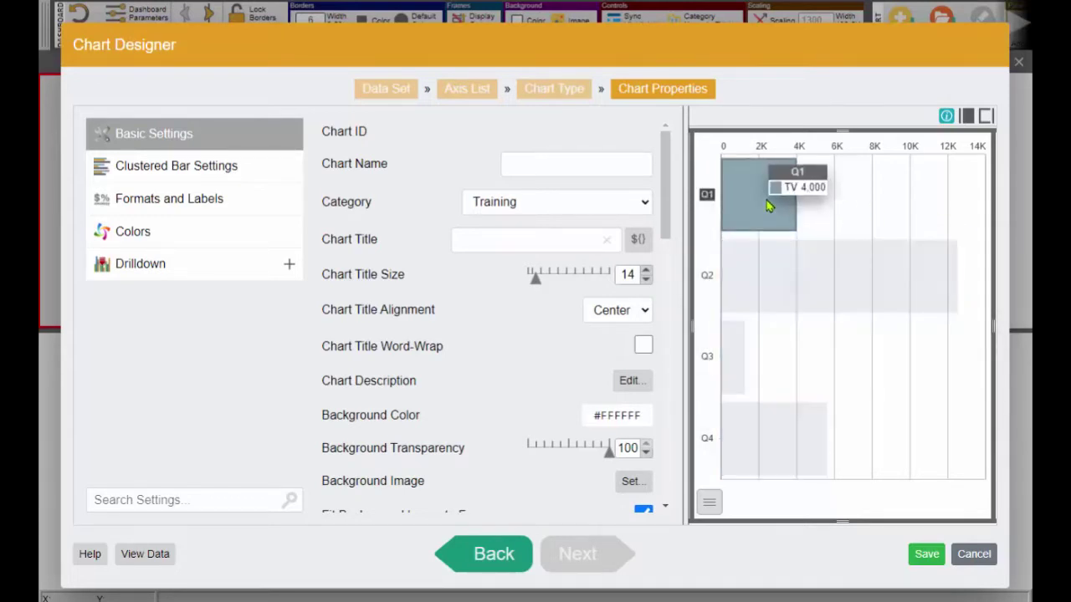
pyautogui.moveTo(776, 267)
pyautogui.moveTo(740, 348)
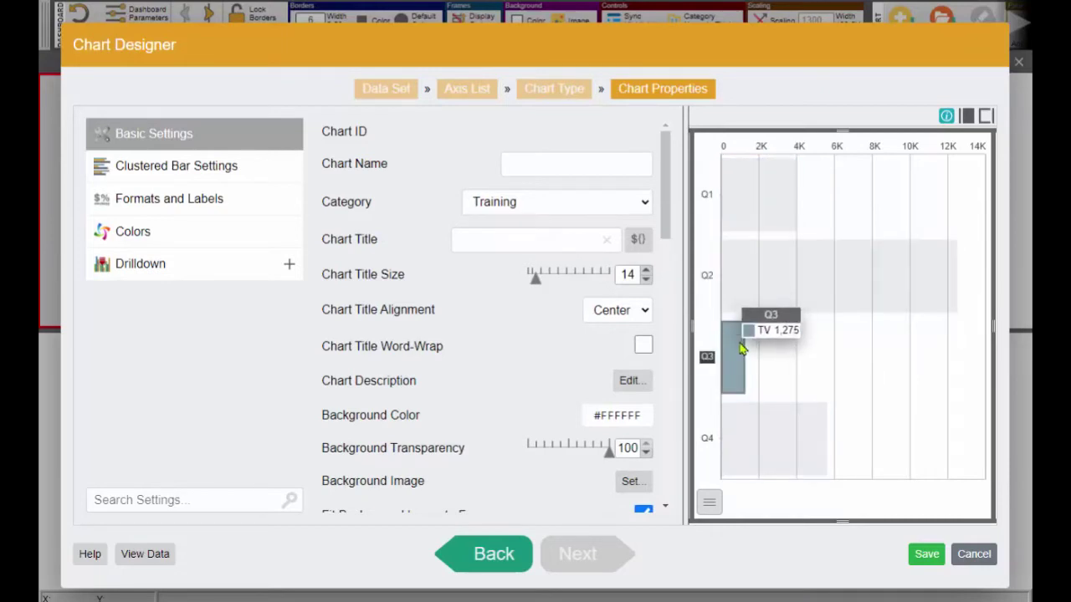
pyautogui.moveTo(751, 428)
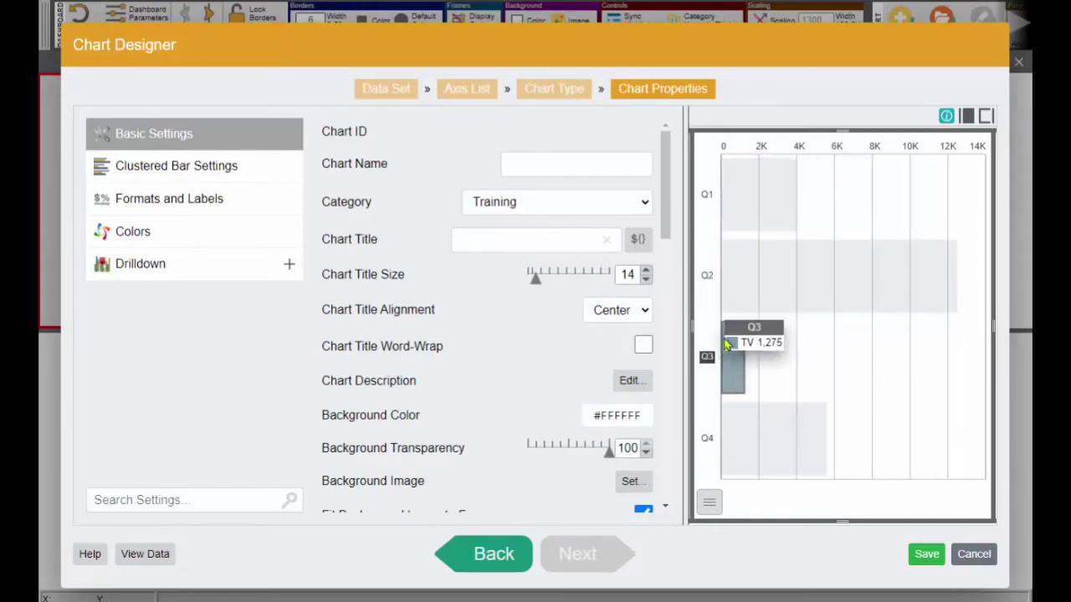
pyautogui.moveTo(750, 205)
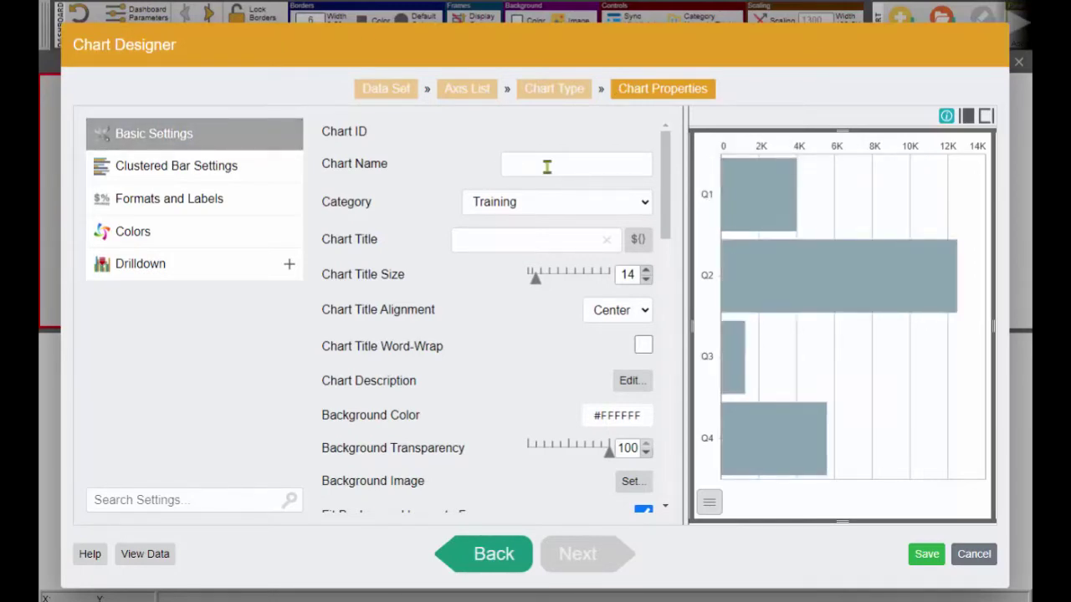
# - Set the chart title to "TV Media Costs by Quarter" with a title size of 18
pyautogui.click(534, 238)
pyautogui.write('TV Media Costs by Quarter')
pyautogui.click(532, 284)
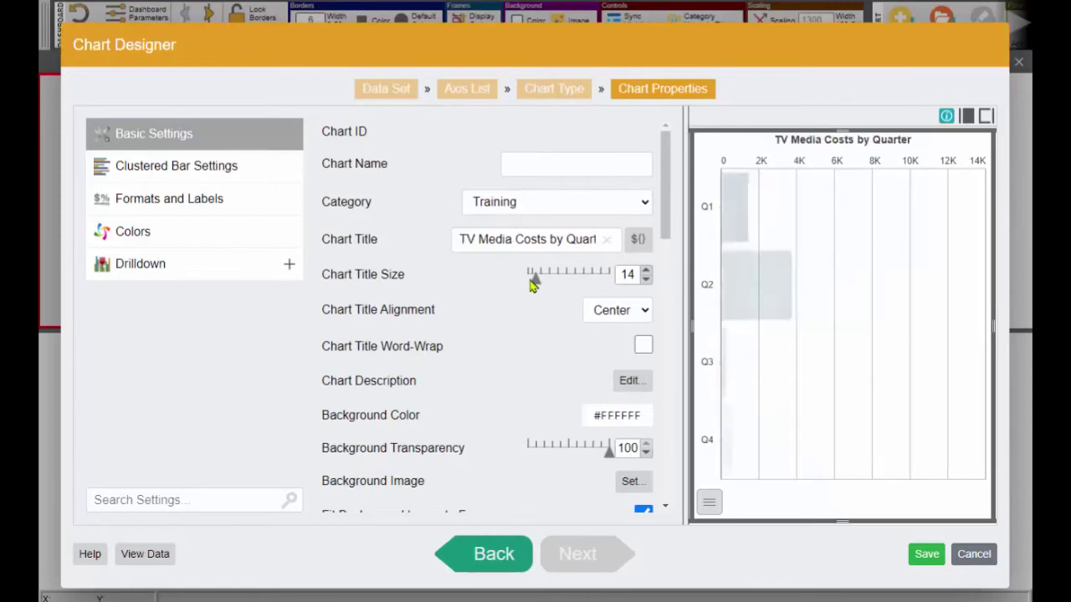
pyautogui.click(646, 270)
pyautogui.click(645, 270)
pyautogui.click(646, 270)
pyautogui.click(646, 270)
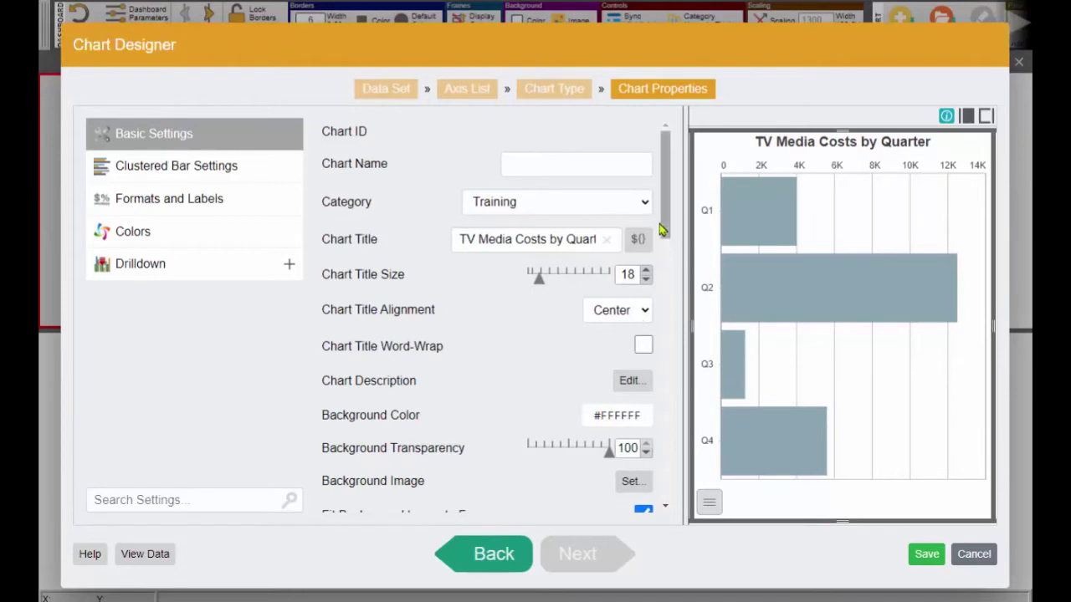
pyautogui.moveTo(671, 229); pyautogui.dragTo(677, 381)
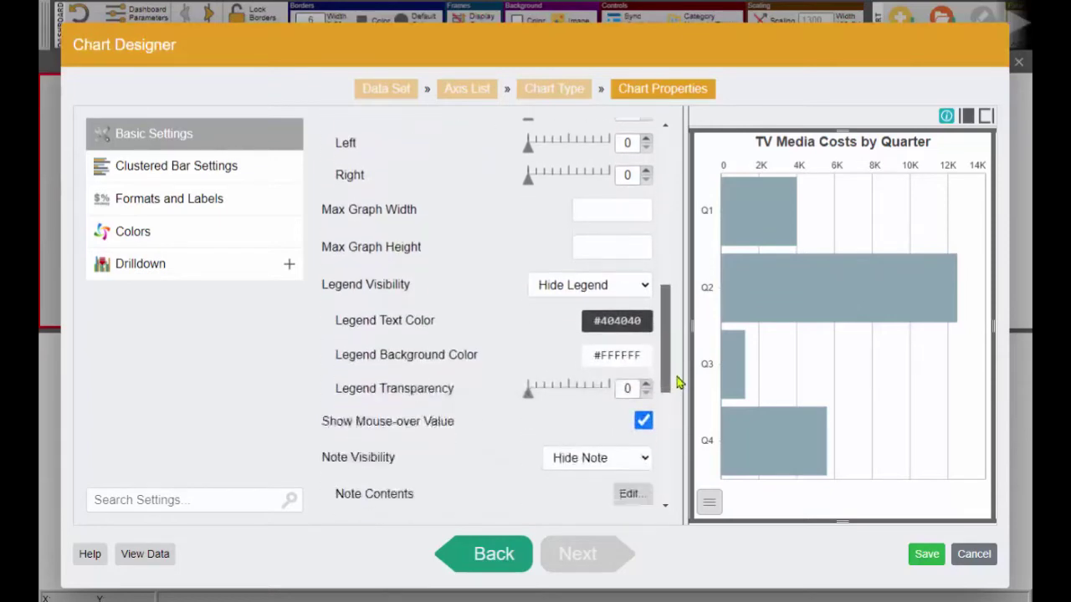
pyautogui.scroll(-5, 677, 381)
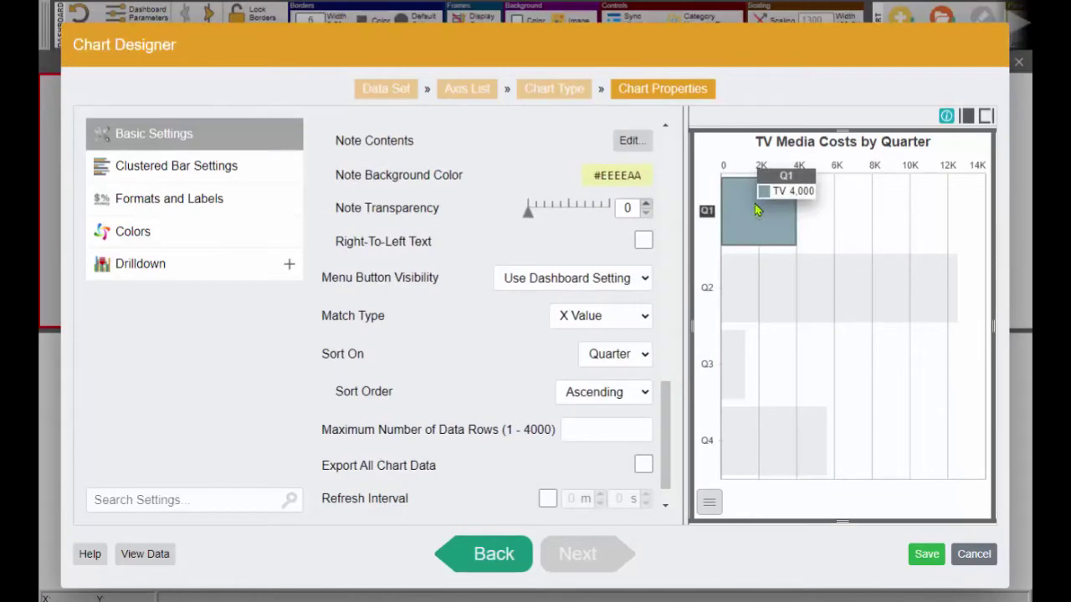
pyautogui.moveTo(665, 429); pyautogui.dragTo(665, 171)
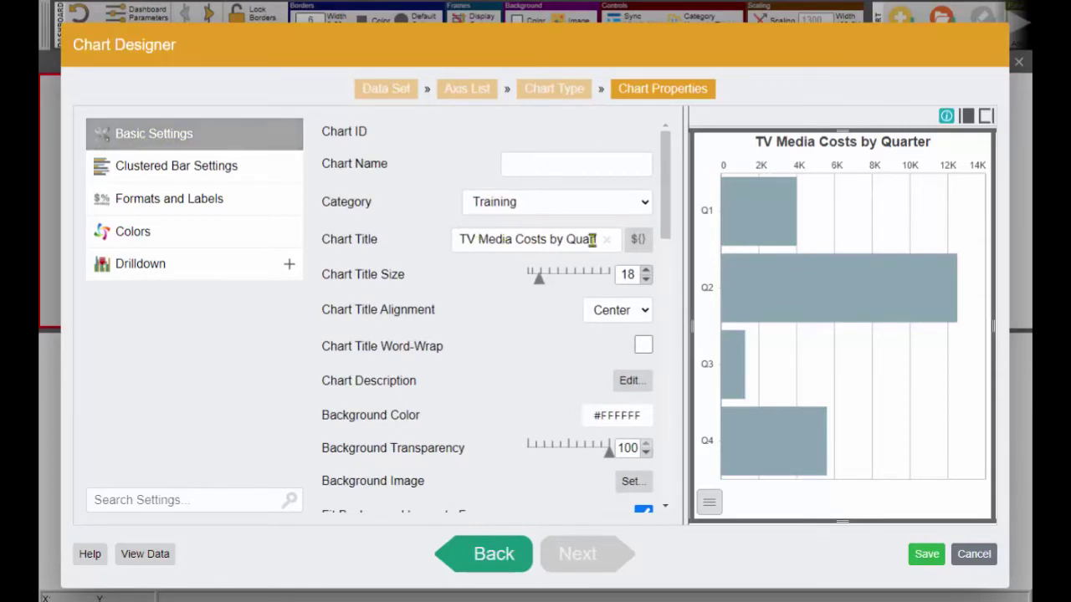
# - Try the chart as a Half Speedometer and preview it in the chart properties
pyautogui.click(494, 554)
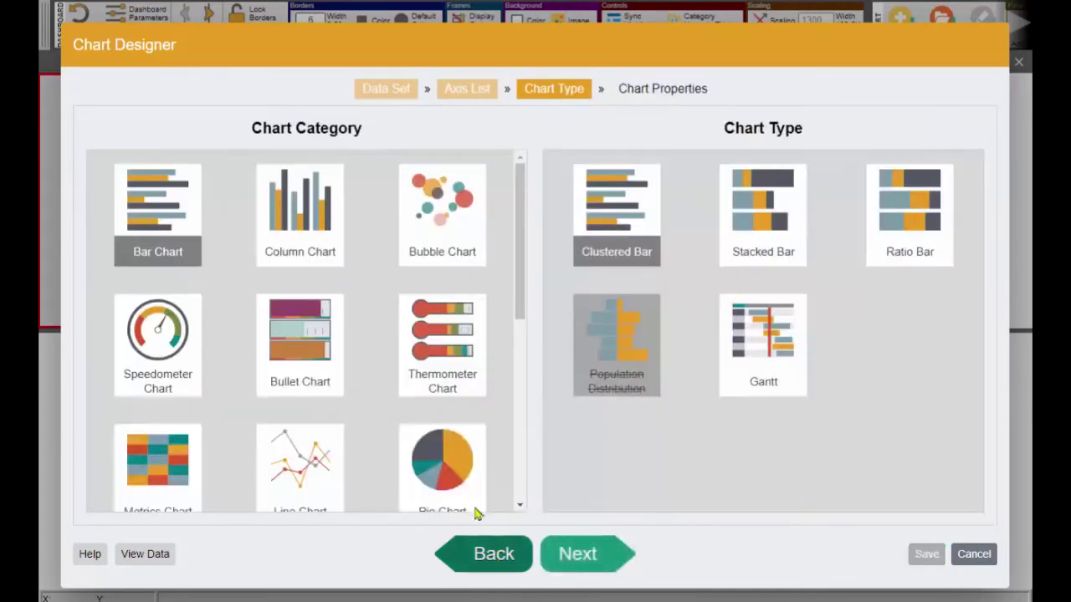
pyautogui.click(182, 362)
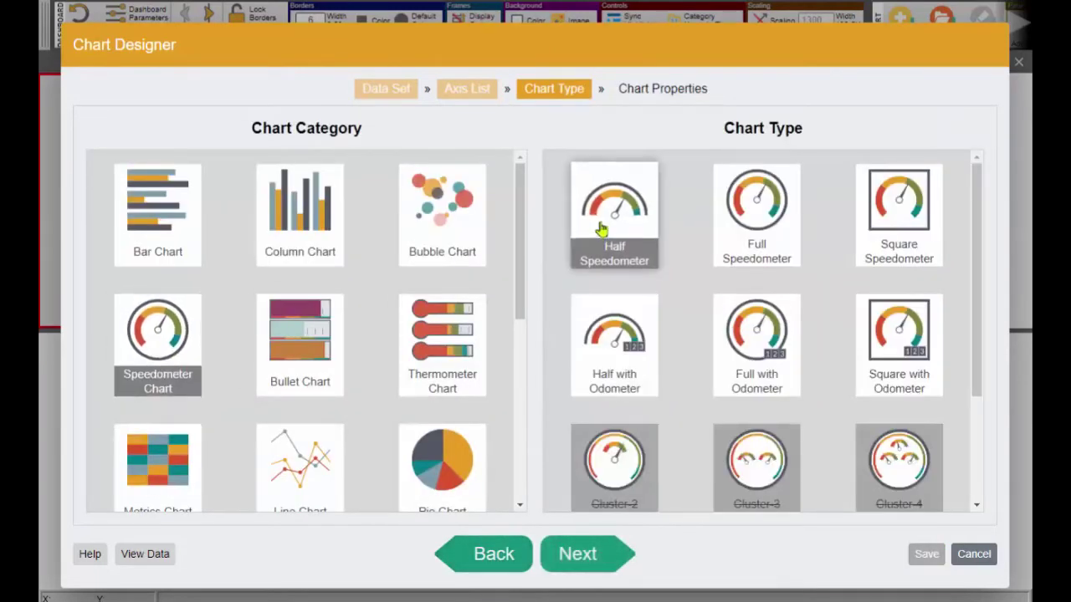
pyautogui.click(576, 556)
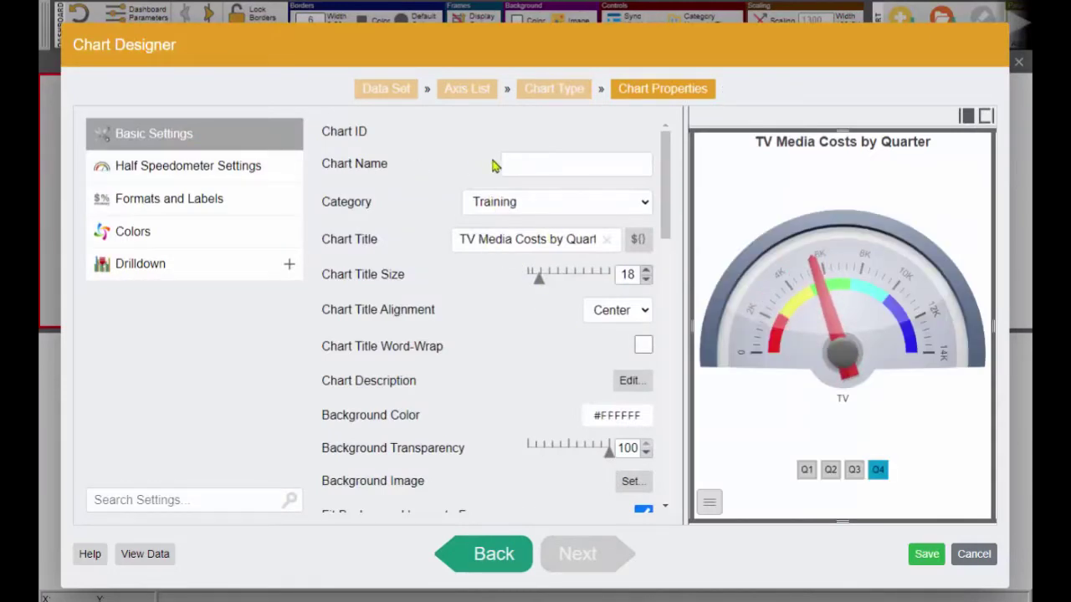
# - Switch the chart back to the Clustered Bar type and return to its properties
pyautogui.click(488, 558)
pyautogui.scroll(2, 203, 232)
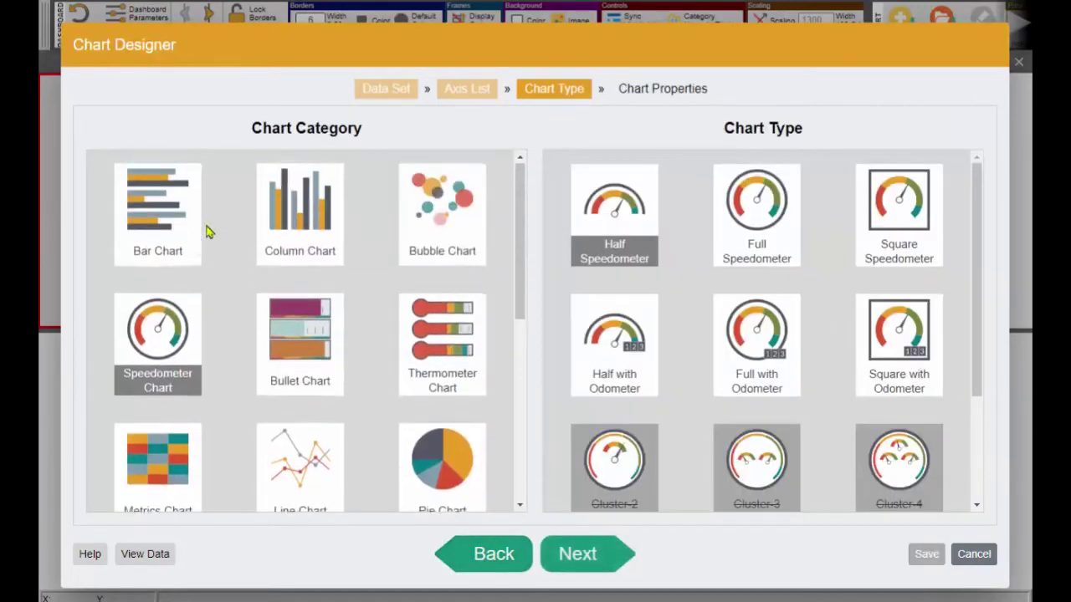
pyautogui.click(192, 216)
pyautogui.click(610, 556)
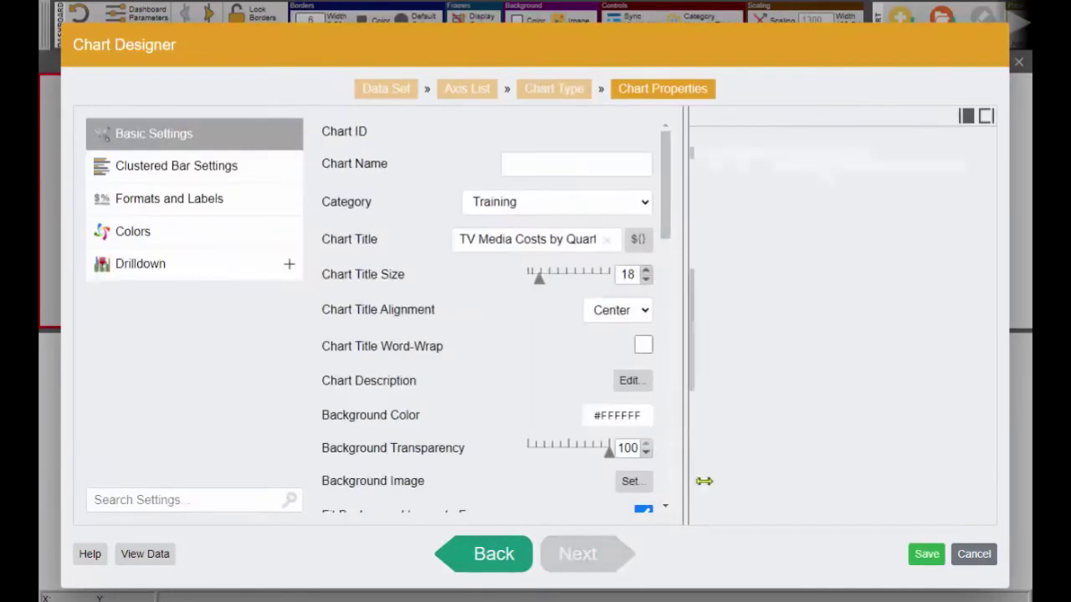
# - Review the chart's Clustered Bar, Formats and Labels, Colors and Drilldown settings
pyautogui.click(133, 167)
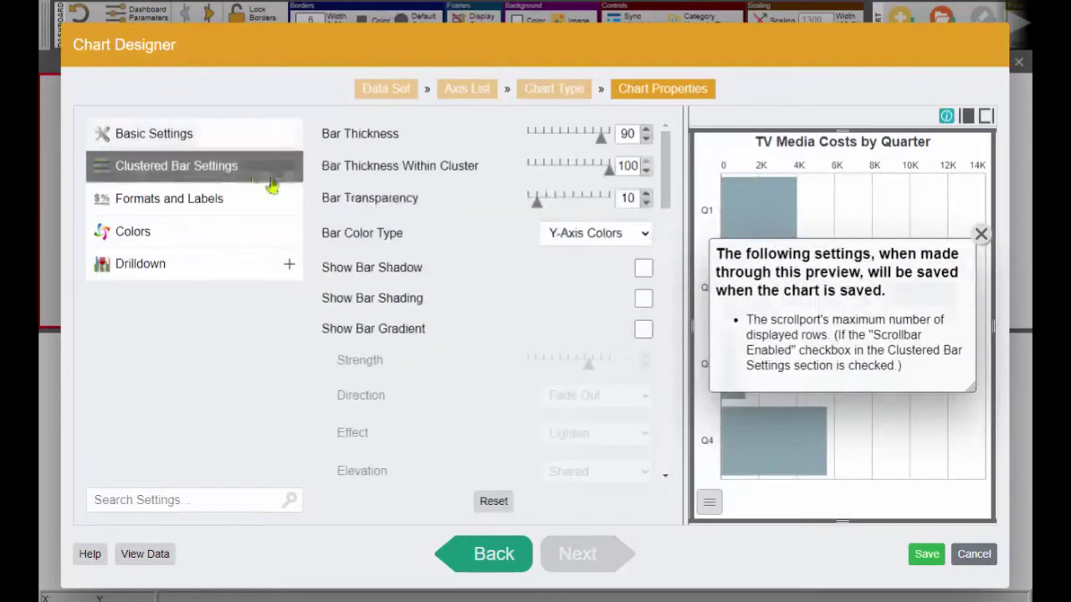
pyautogui.click(980, 234)
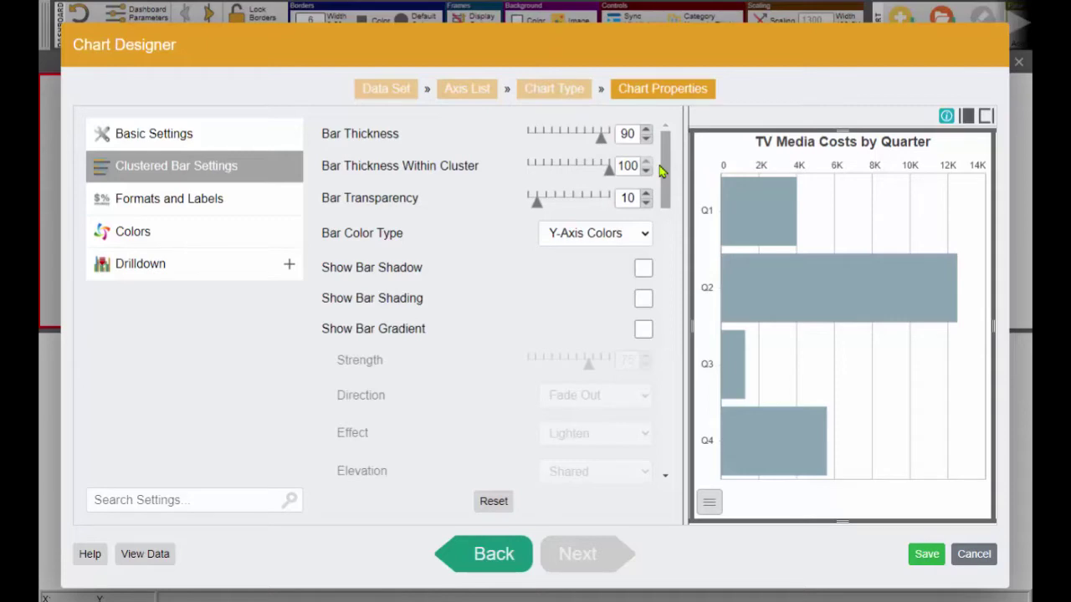
pyautogui.moveTo(669, 176); pyautogui.dragTo(664, 460)
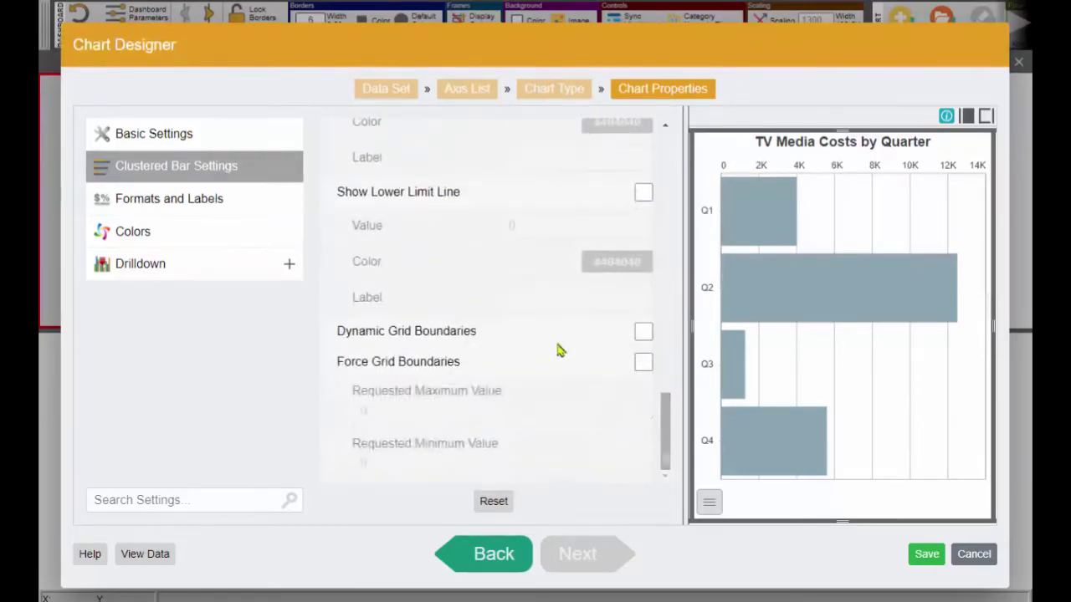
pyautogui.click(167, 199)
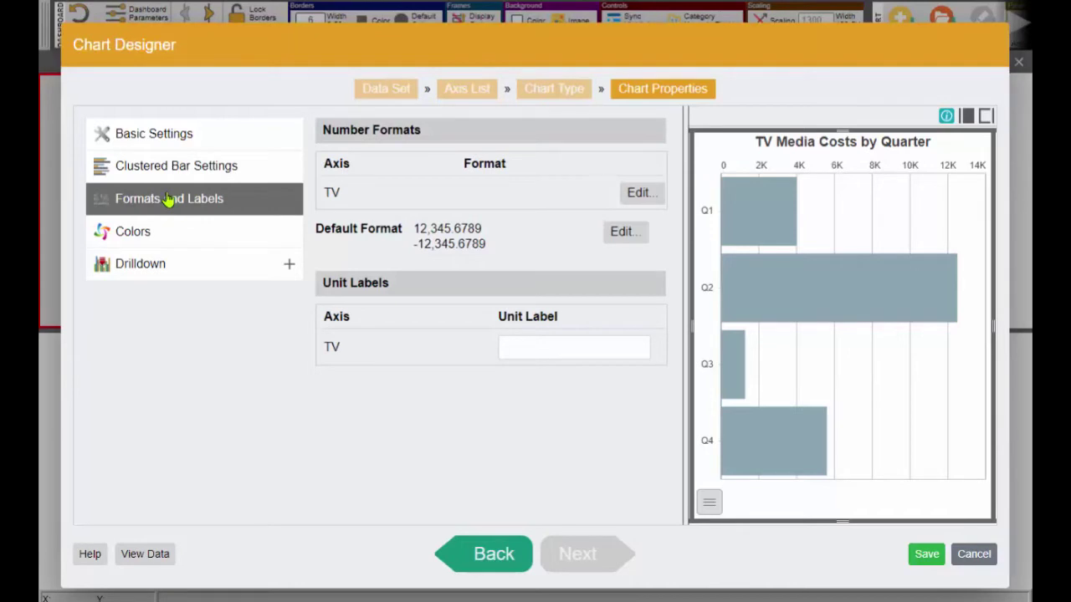
pyautogui.click(156, 231)
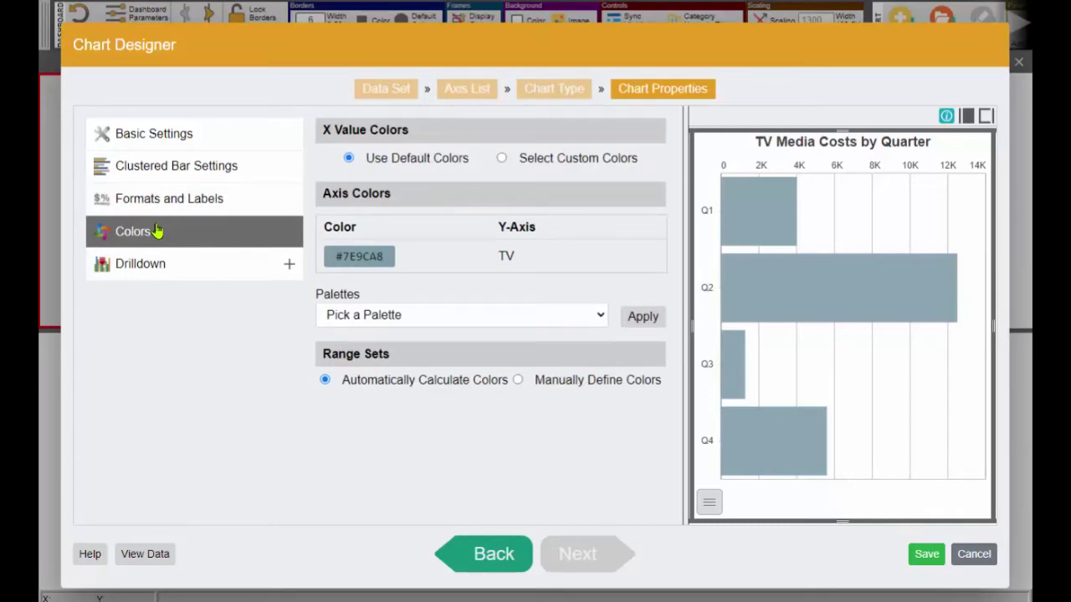
pyautogui.click(152, 272)
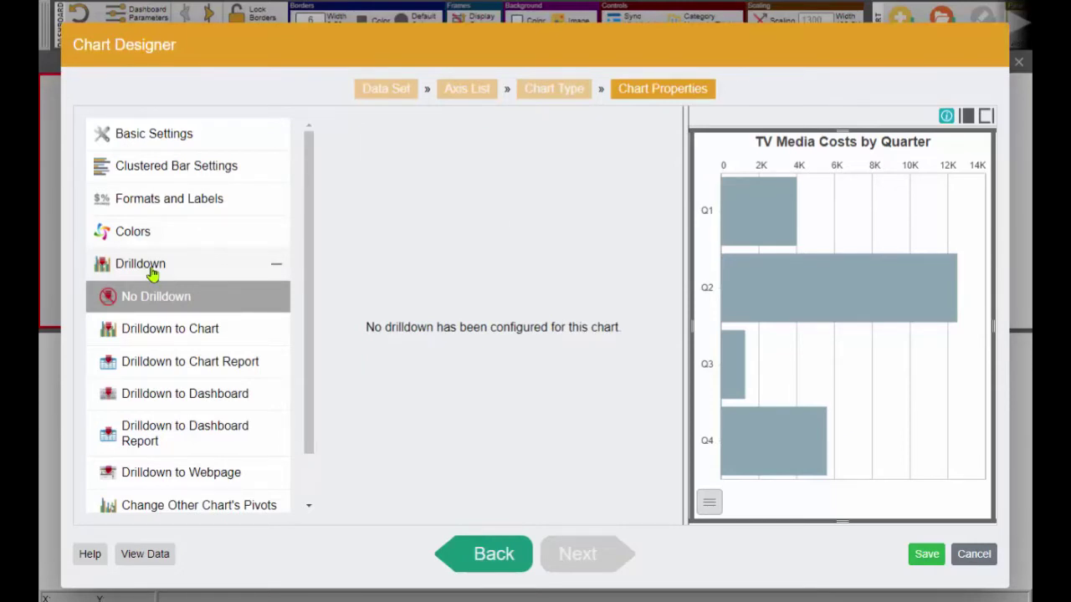
pyautogui.click(152, 273)
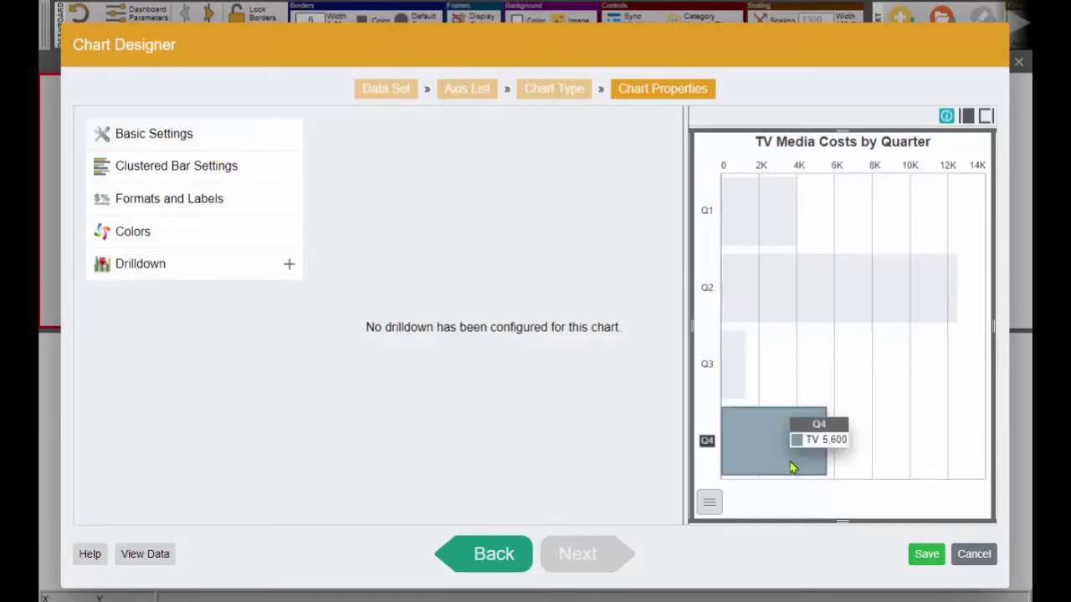
# - Save the chart in the Training category, reusing its title "TV Media Costs by Quarter" as the name, and reopen the basic settings
pyautogui.click(925, 554)
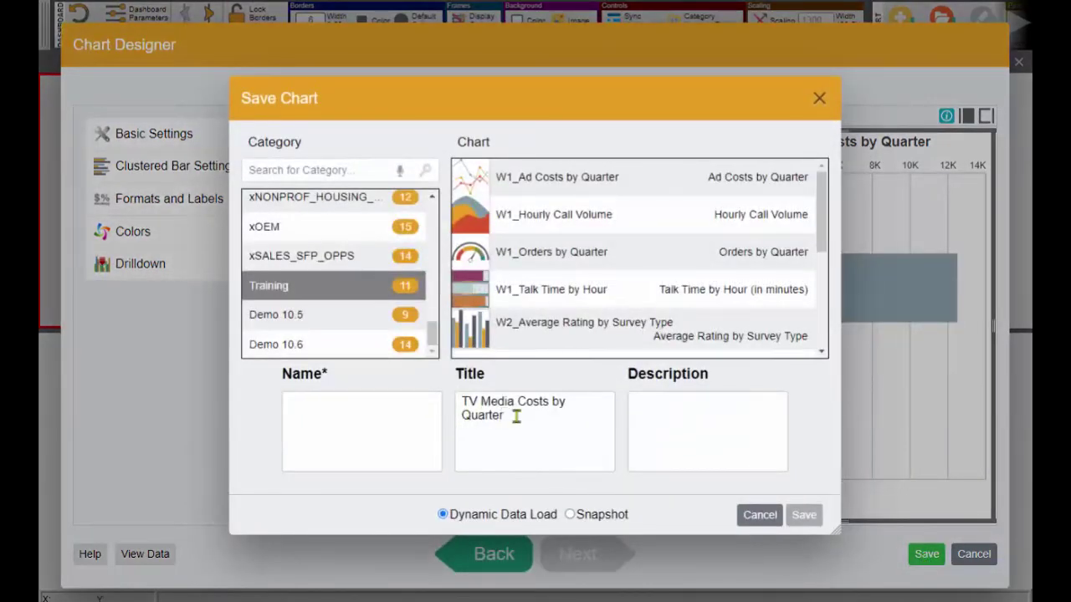
pyautogui.moveTo(516, 416); pyautogui.dragTo(433, 396)
pyautogui.hotkey('ctrl', 'c')
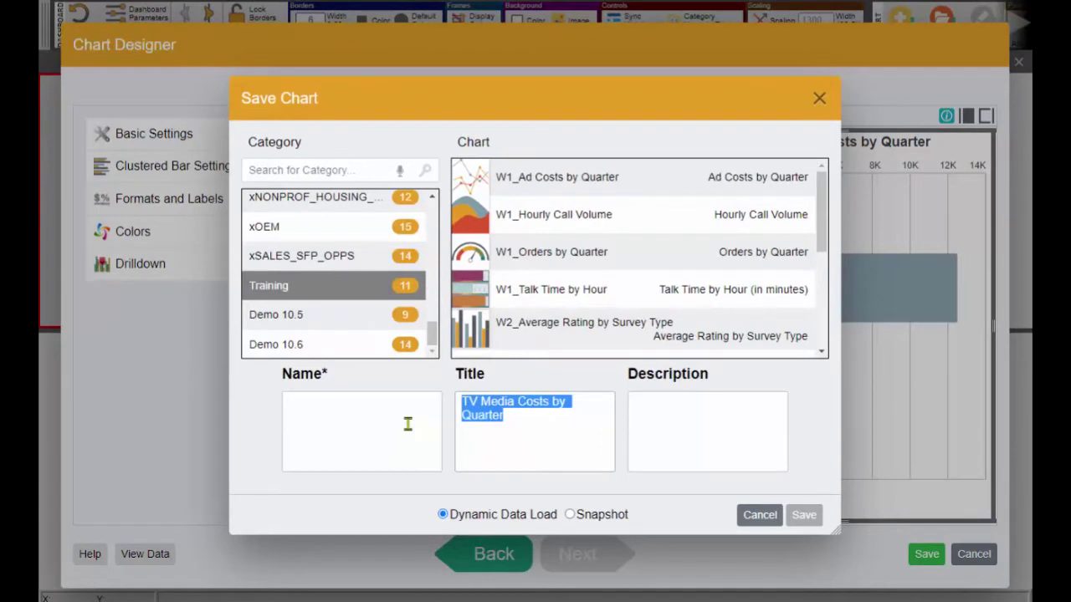
pyautogui.click(425, 425)
pyautogui.hotkey('ctrl', 'v')
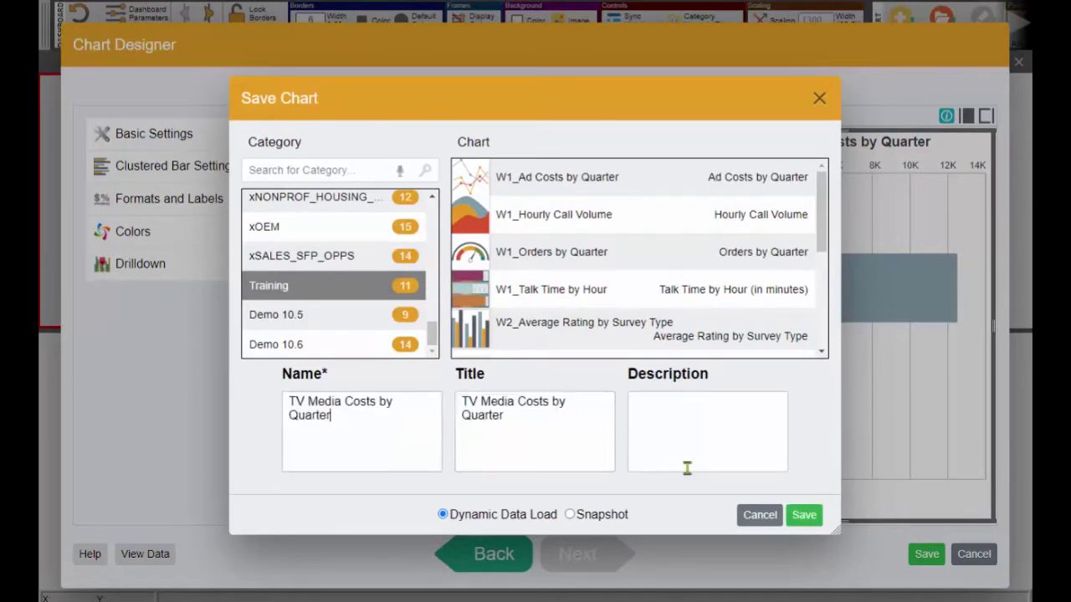
pyautogui.click(803, 514)
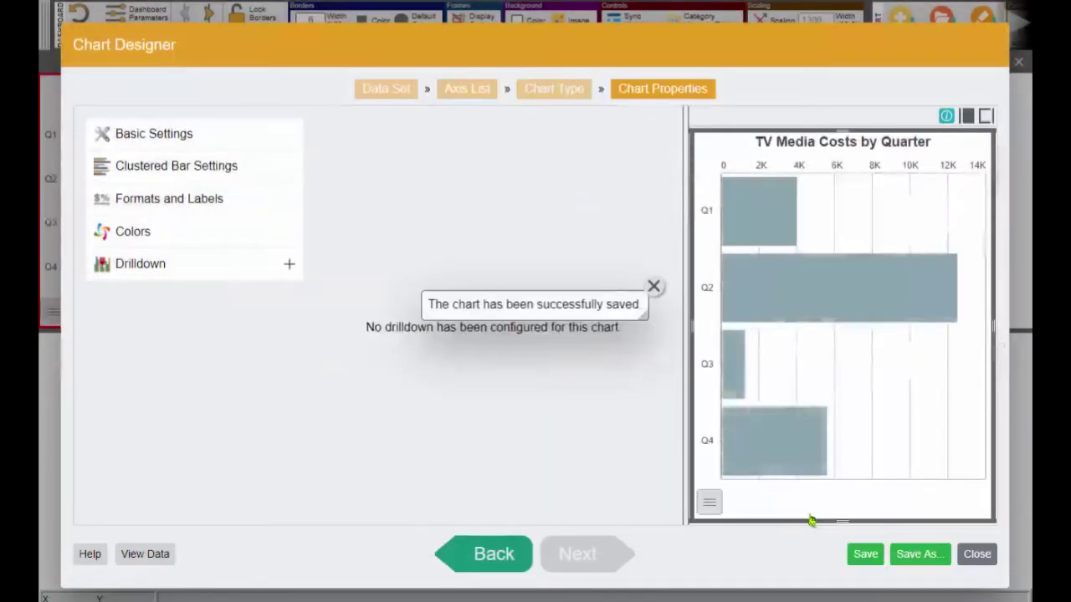
pyautogui.click(175, 135)
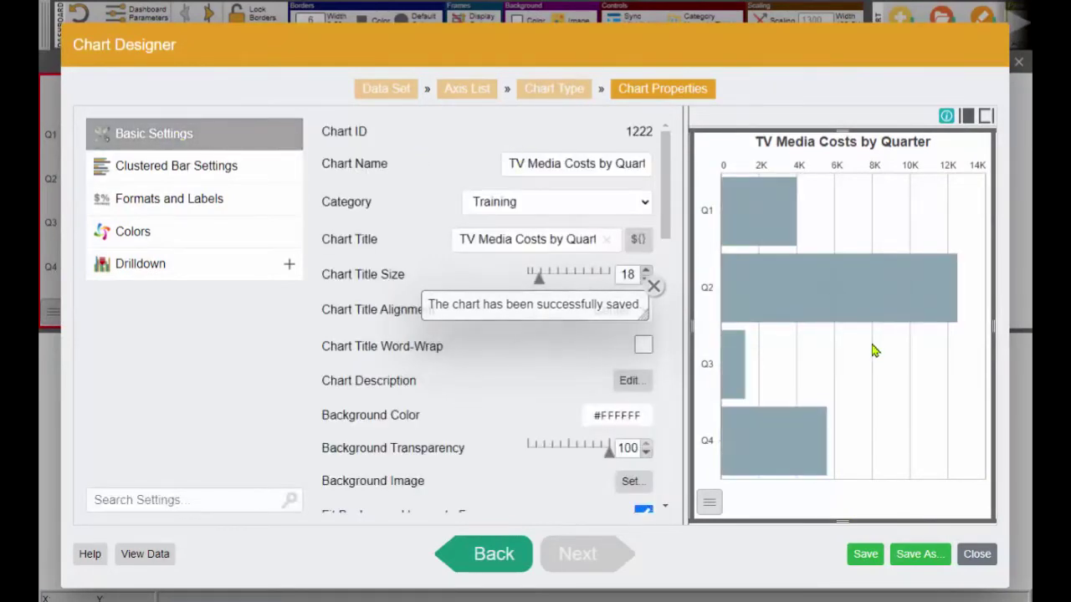
# - Return to the dashboard and start a new chart in the empty frame below the TV chart, using Video_Data.xls's MEDIA_COSTS range
pyautogui.click(977, 554)
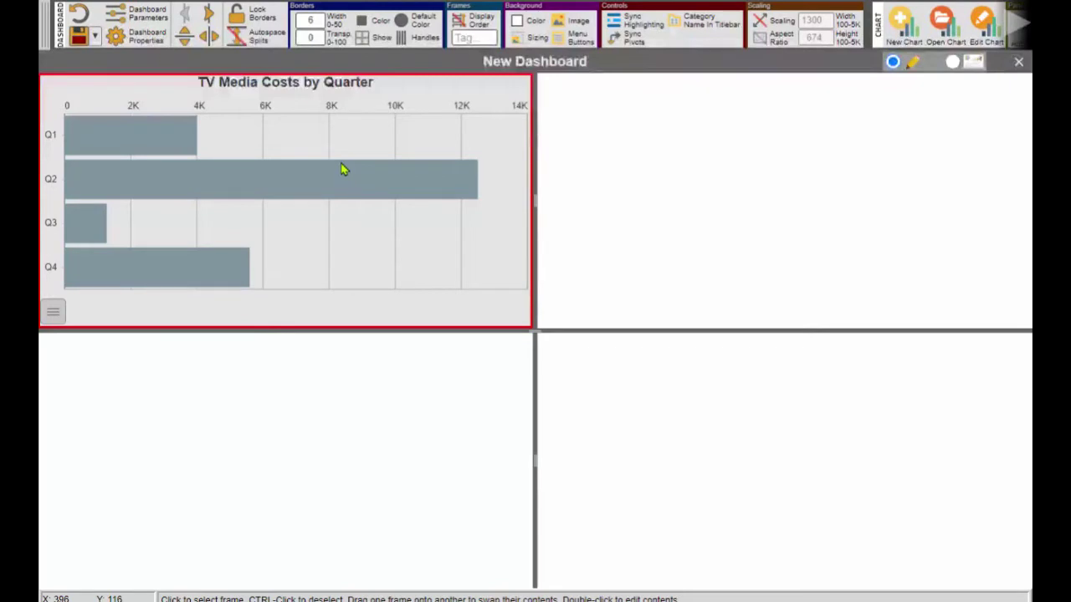
pyautogui.click(373, 404)
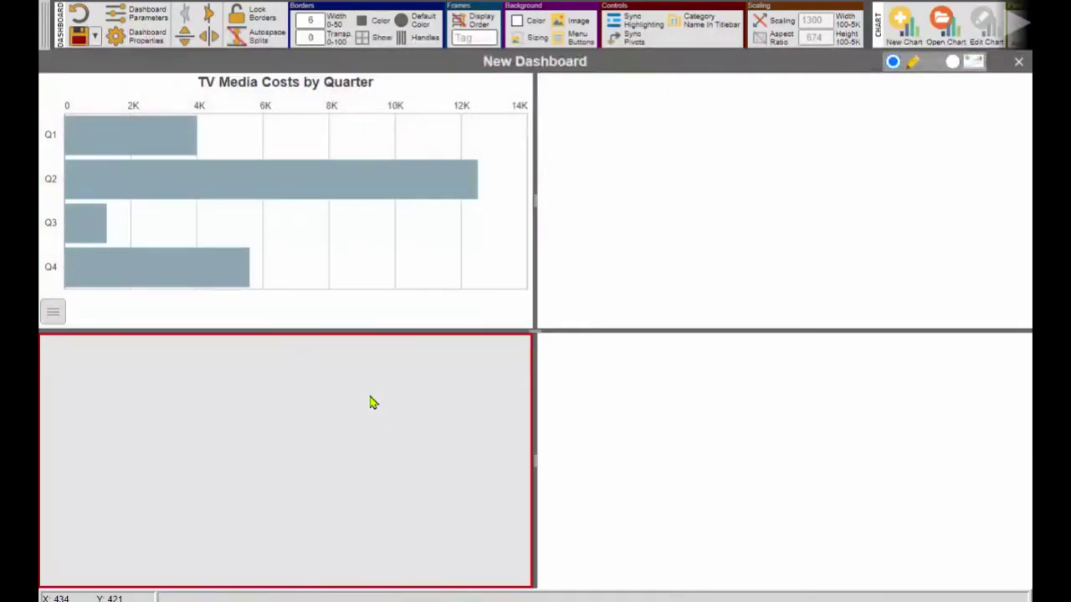
pyautogui.click(902, 34)
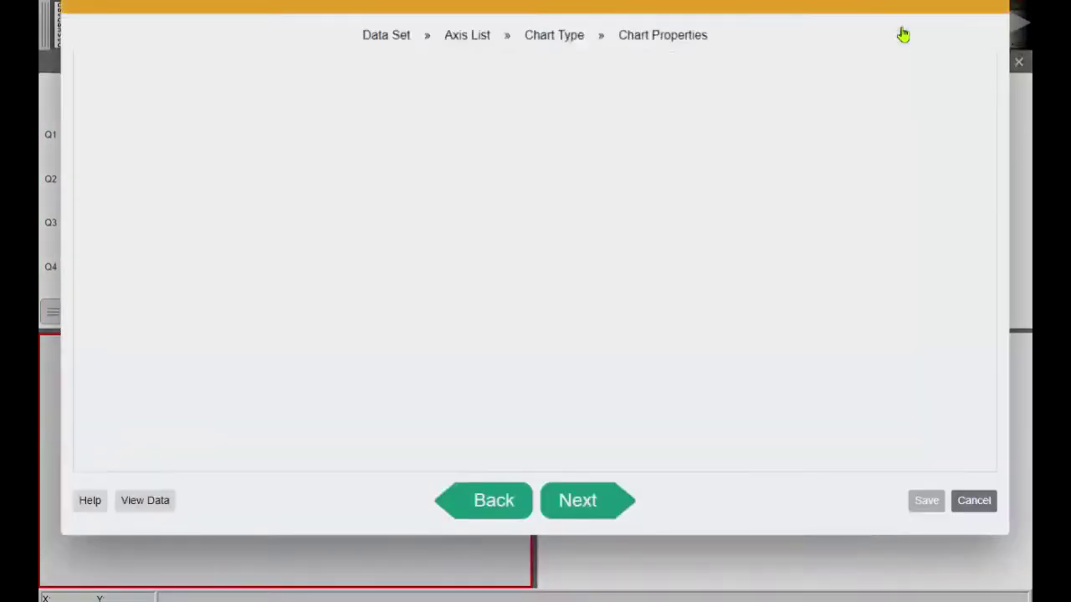
pyautogui.click(158, 222)
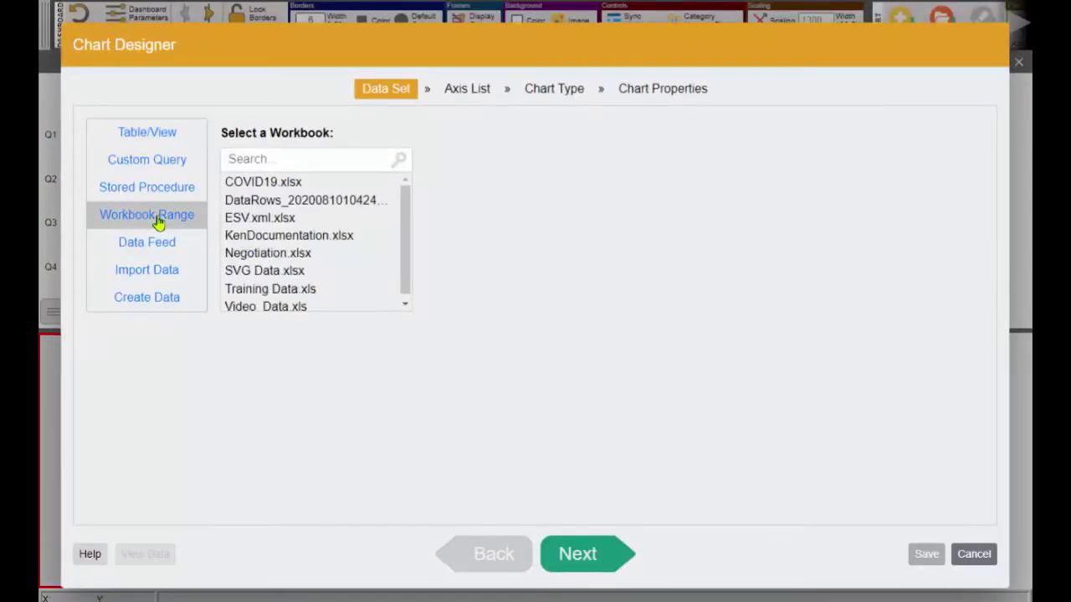
pyautogui.click(251, 306)
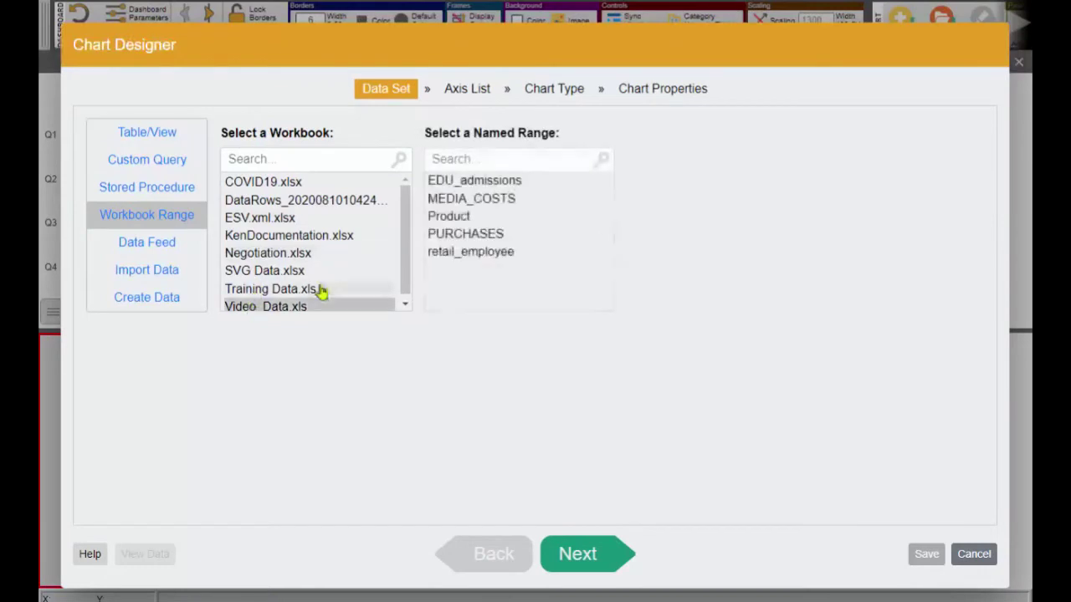
pyautogui.click(471, 203)
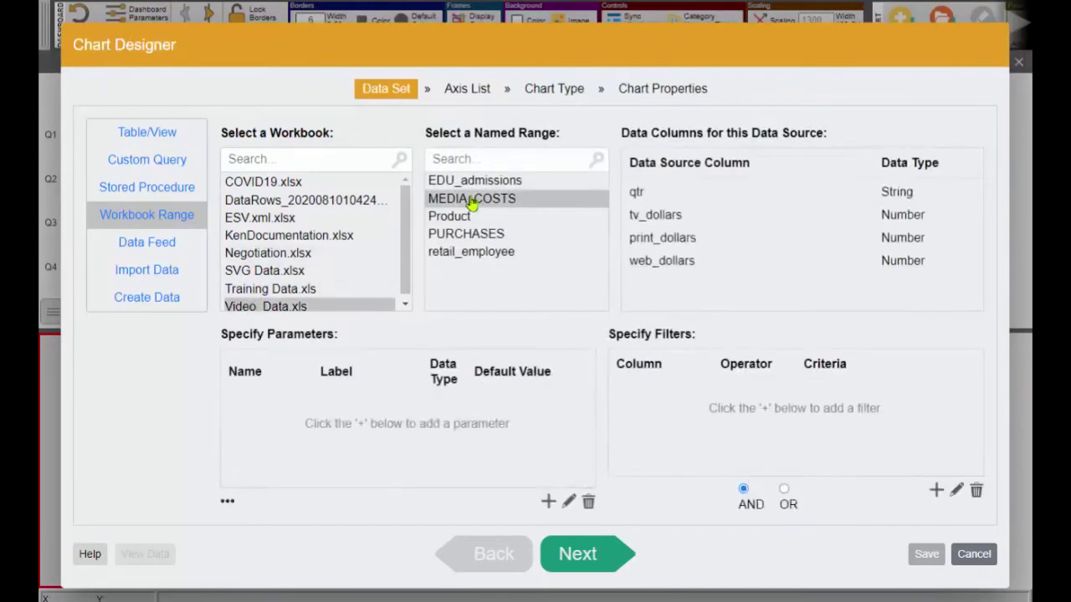
pyautogui.click(604, 562)
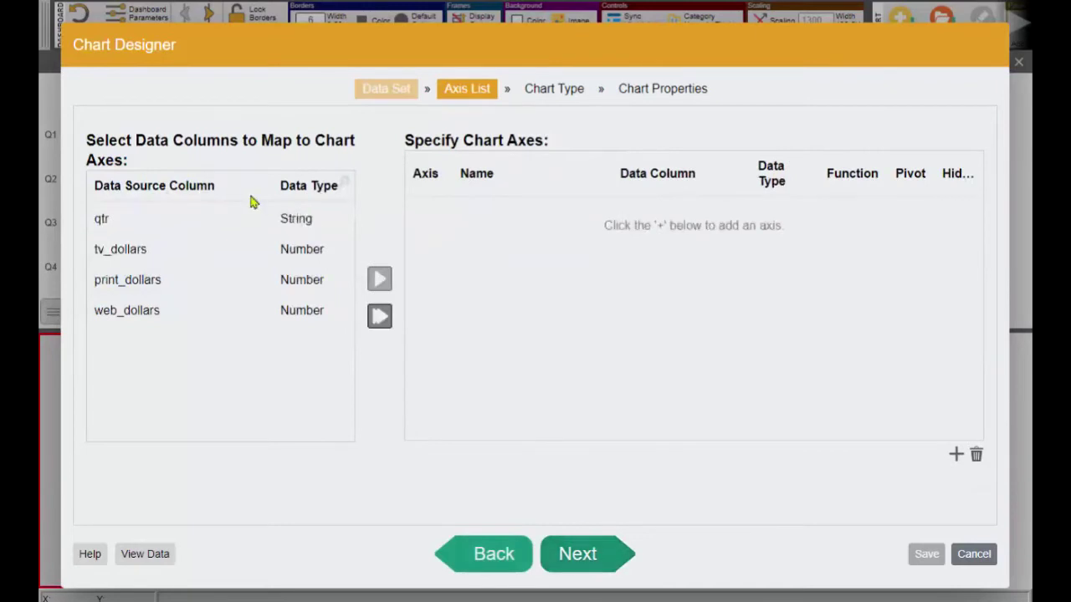
# - Map the qtr column to the X axis and print_dollars and web_dollars to the Y1 and Y2 axes
pyautogui.doubleClick(140, 223)
pyautogui.doubleClick(143, 279)
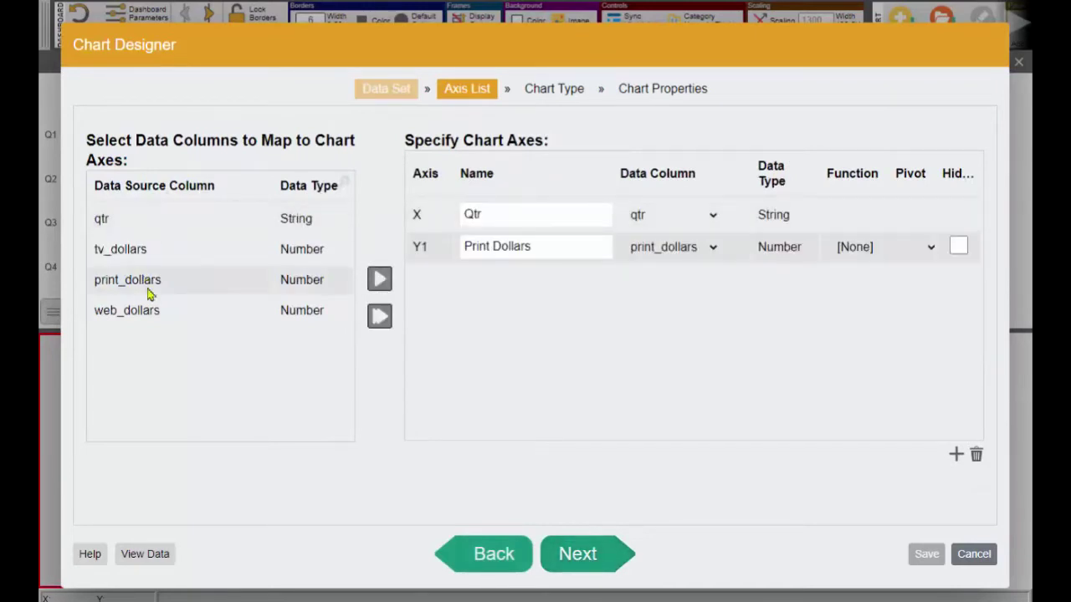
pyautogui.doubleClick(144, 314)
# - Rename the Y1 axis as "Print", the Y2 axis as "Web" and the X axis as "Quarter"
pyautogui.moveTo(567, 247); pyautogui.dragTo(390, 257)
pyautogui.write('Print')
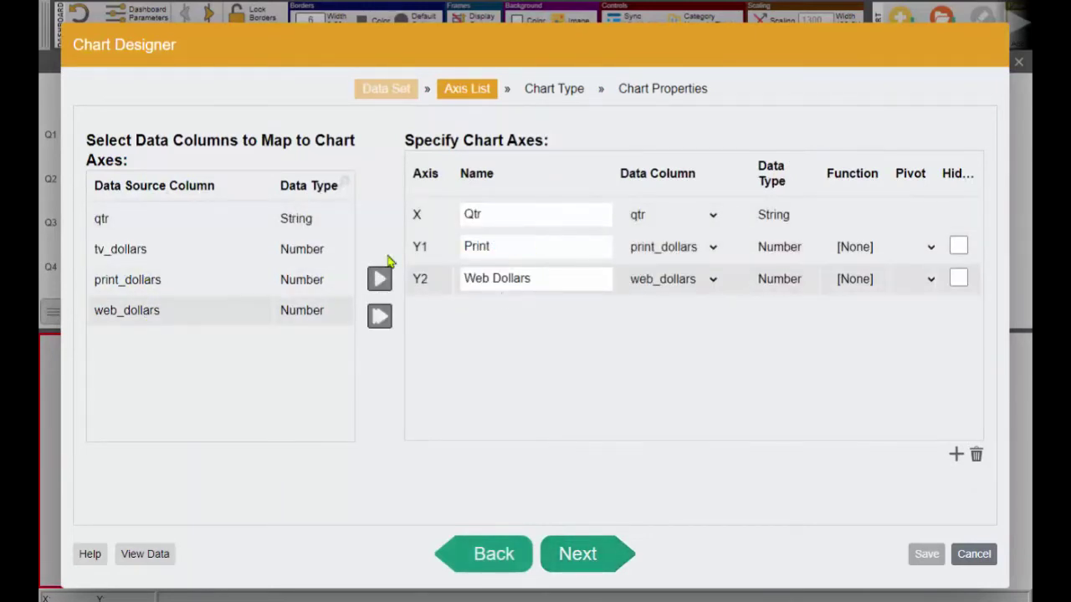
pyautogui.moveTo(567, 280); pyautogui.dragTo(418, 285)
pyautogui.write('Web')
pyautogui.doubleClick(480, 215)
pyautogui.write('Quarter')
# - Choose the Cluster-2 Speedometer chart type and proceed to the chart properties
pyautogui.click(598, 559)
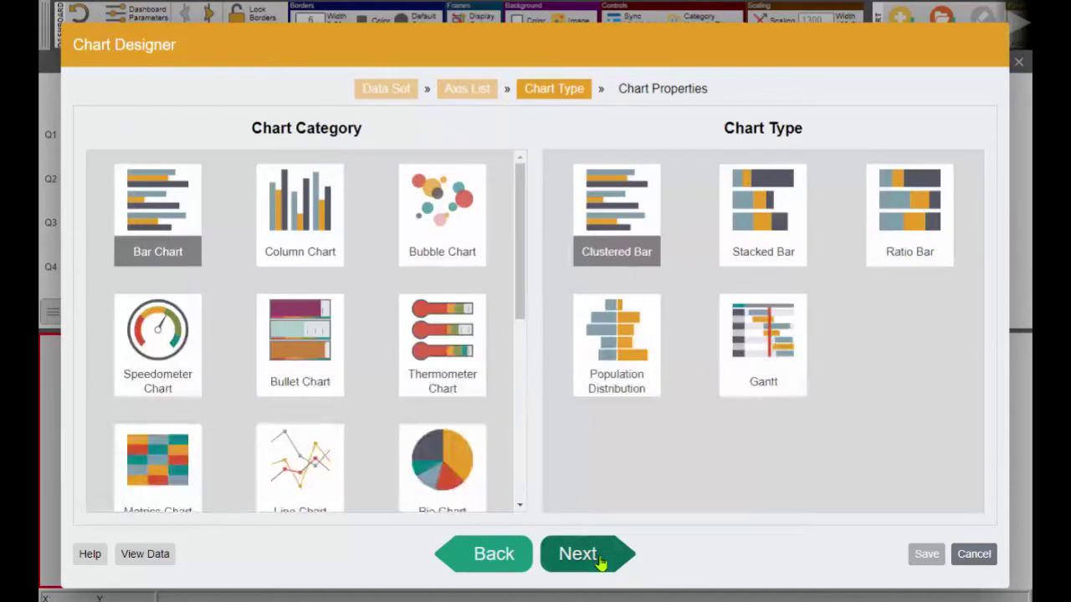
pyautogui.click(177, 373)
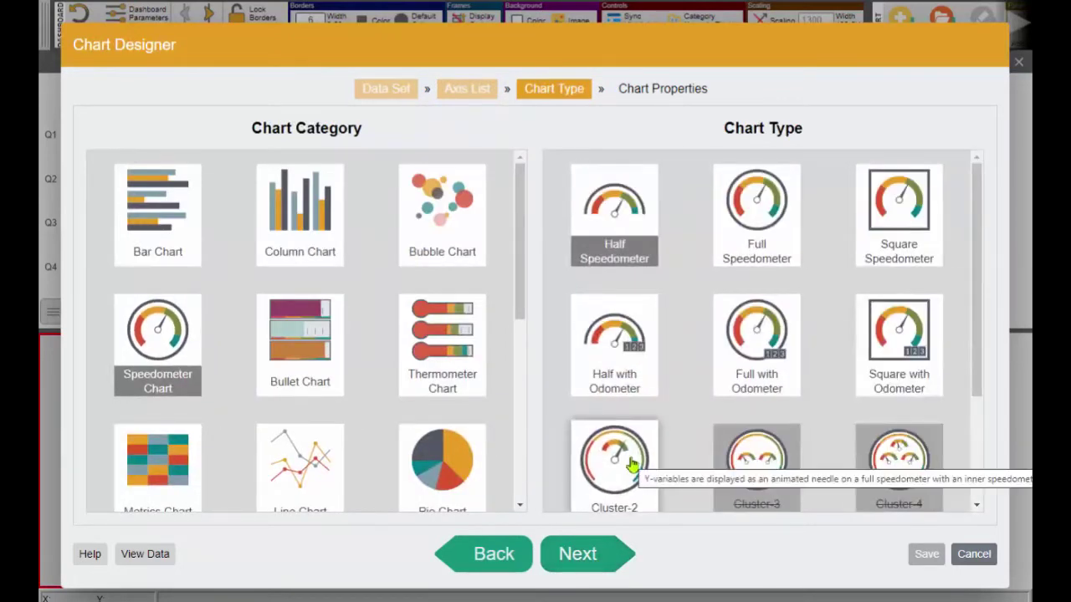
pyautogui.scroll(-1, 623, 379)
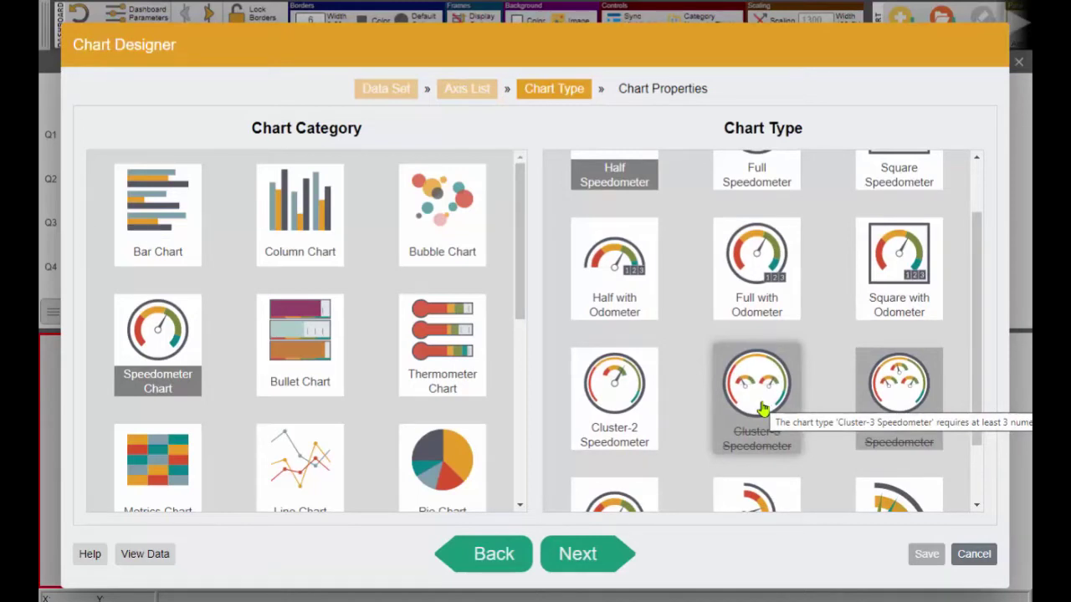
pyautogui.click(613, 410)
pyautogui.click(593, 554)
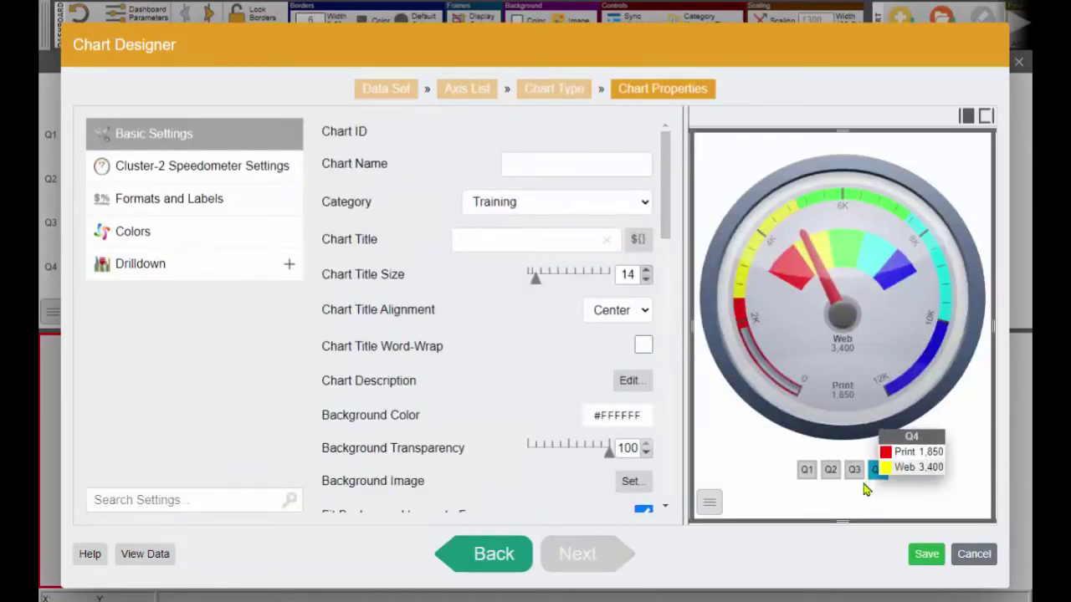
# - Examine the speedometer preview's Print and Web values for the different quarters
pyautogui.click(854, 472)
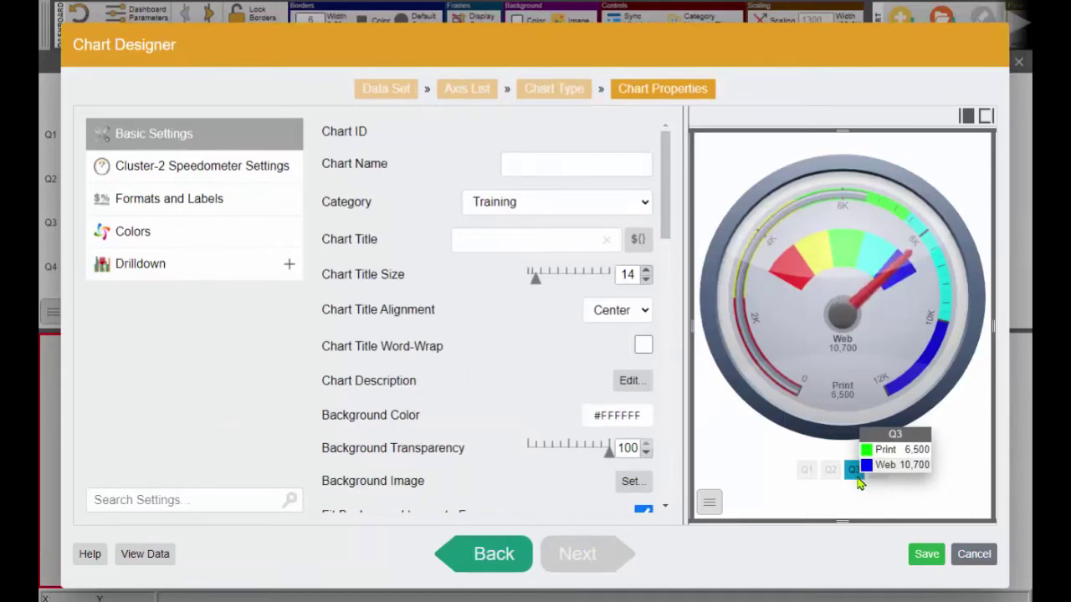
pyautogui.click(829, 470)
pyautogui.click(874, 472)
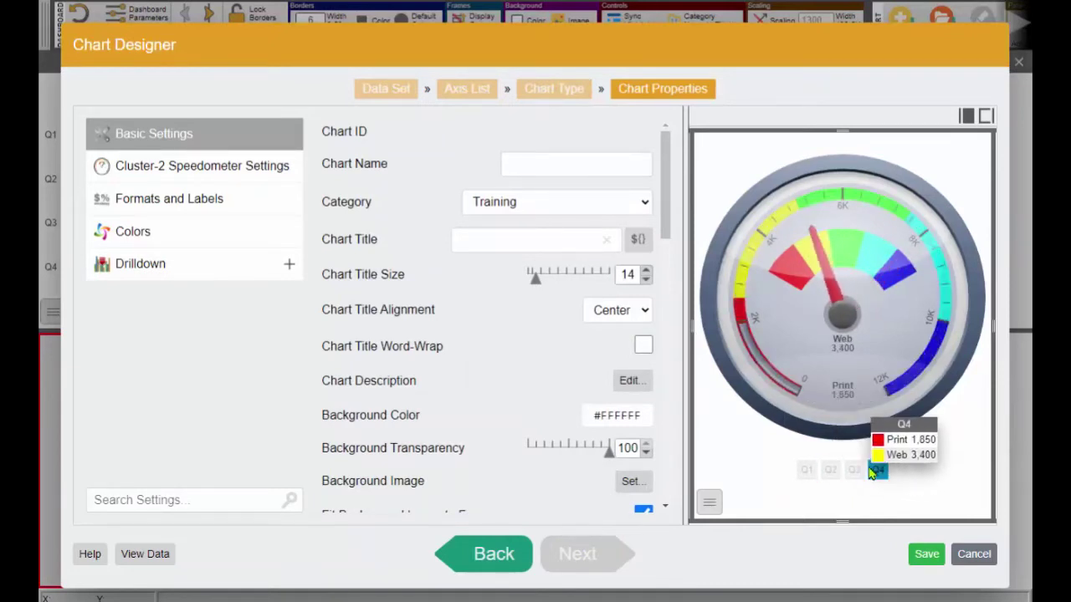
pyautogui.click(805, 471)
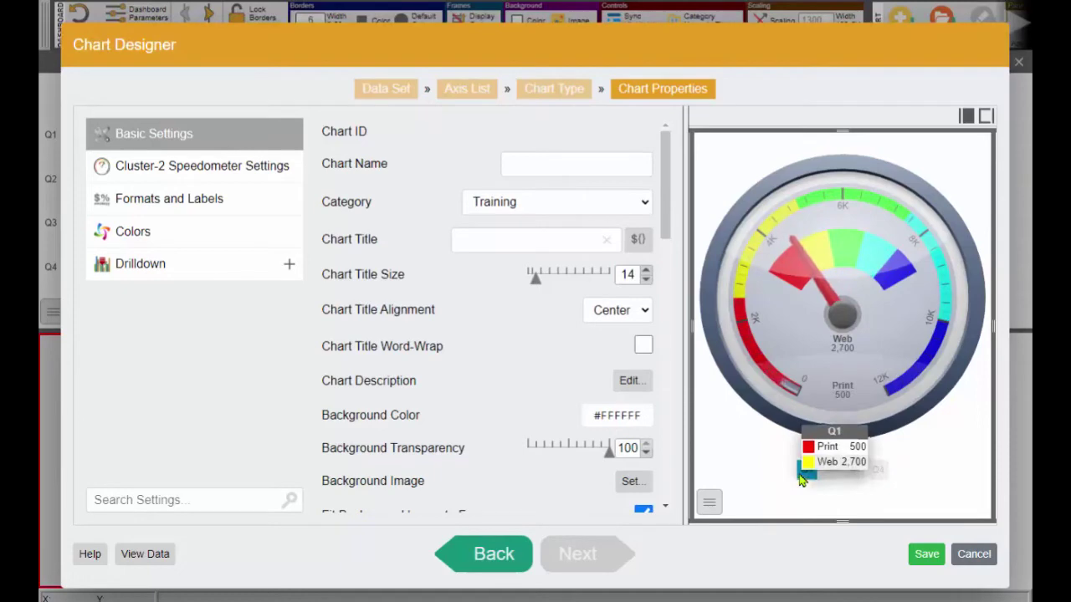
# - Save the speedometer in the Training category with "Media Costs for Print & Web" as name and title, and return to the dashboard
pyautogui.click(917, 559)
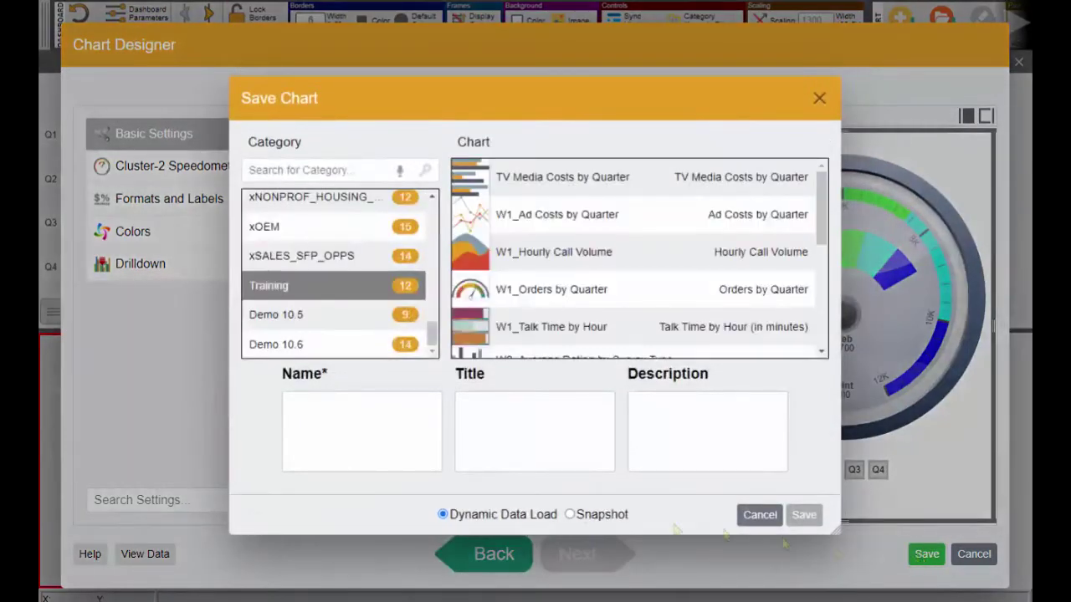
pyautogui.write('Media Costs for Print & Web')
pyautogui.hotkey('ctrl', 'a')
pyautogui.hotkey('ctrl', 'c')
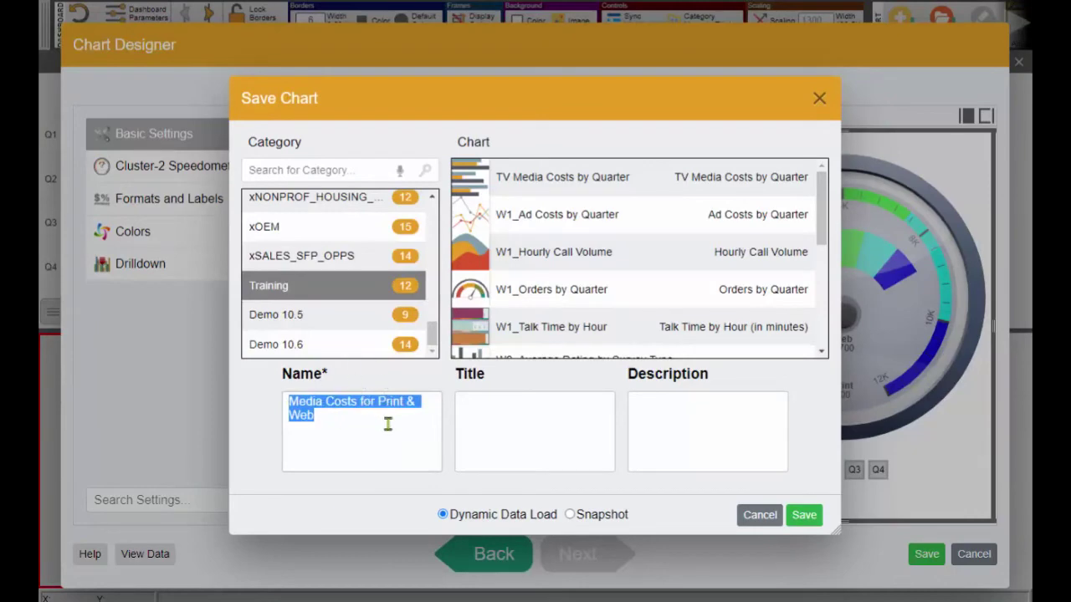
pyautogui.click(514, 422)
pyautogui.hotkey('ctrl', 'v')
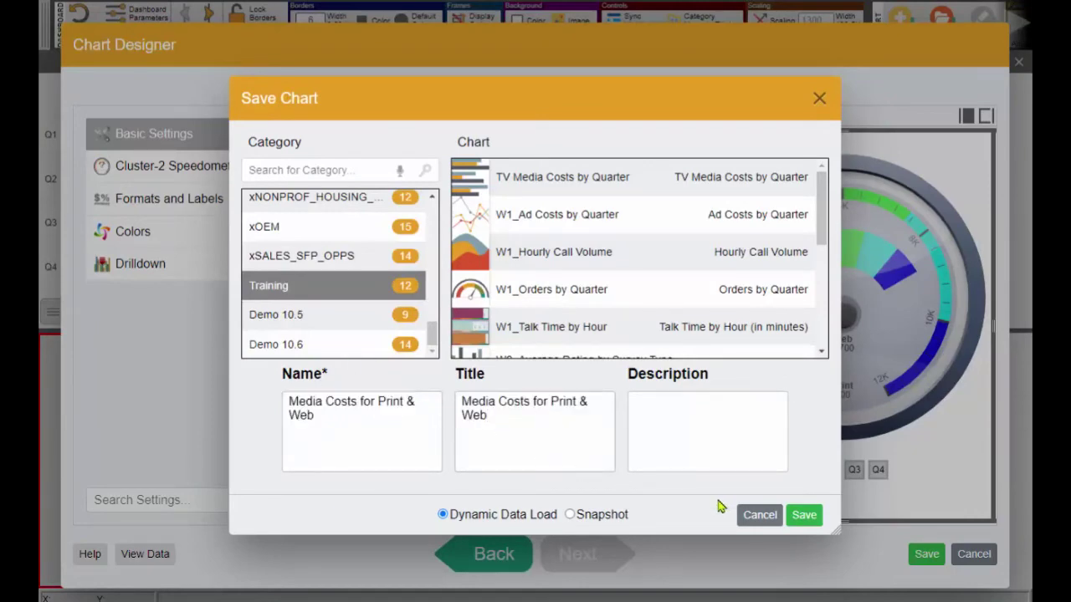
pyautogui.click(803, 513)
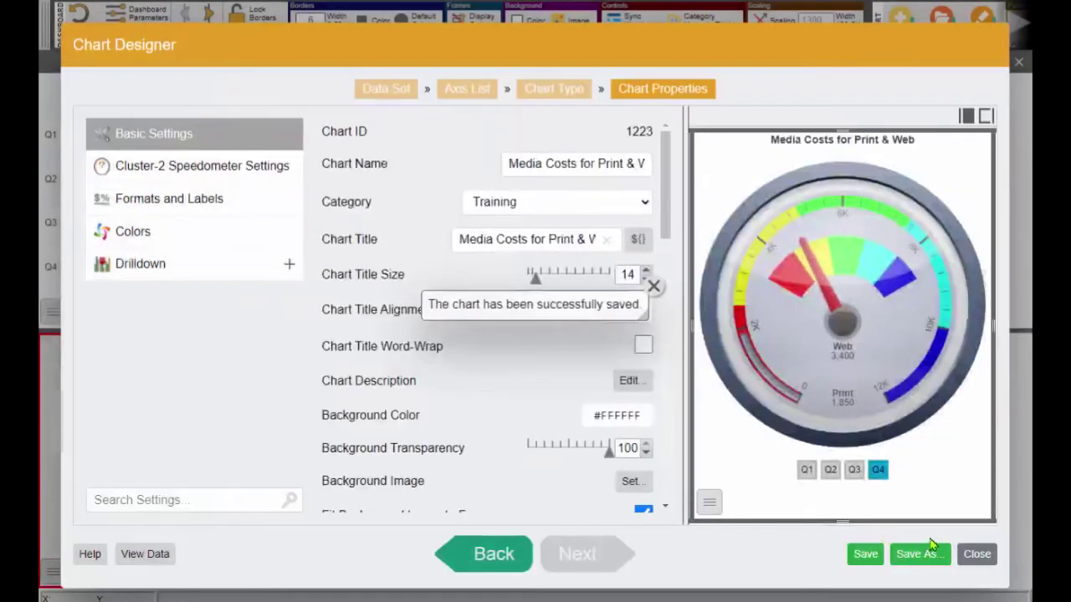
pyautogui.click(975, 553)
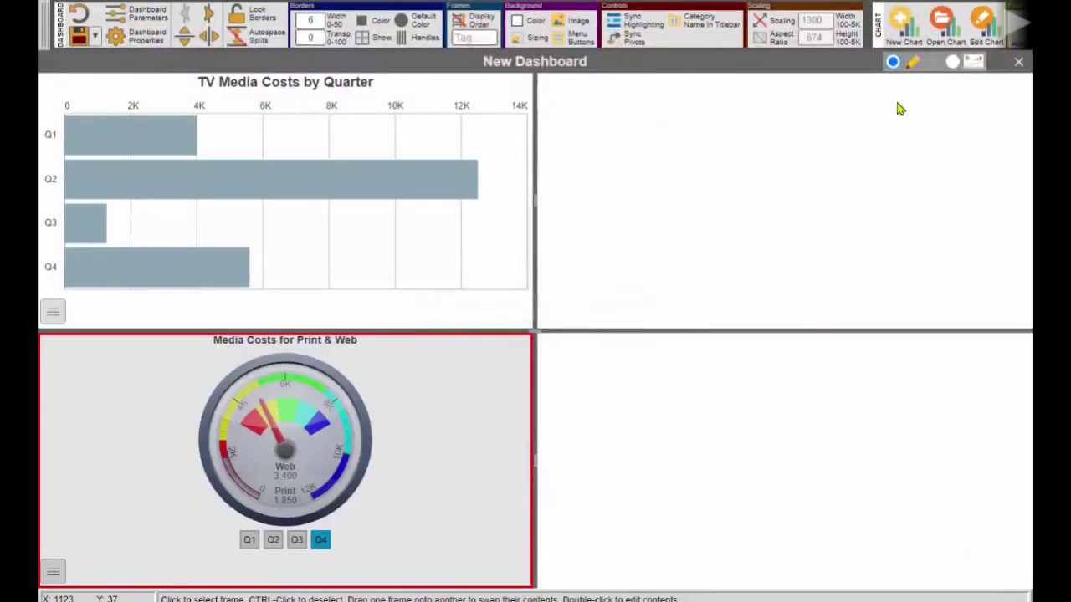
# - Preview the dashboard, check how highlighting a quarter in one chart affects the other, and return to editing mode
pyautogui.click(953, 62)
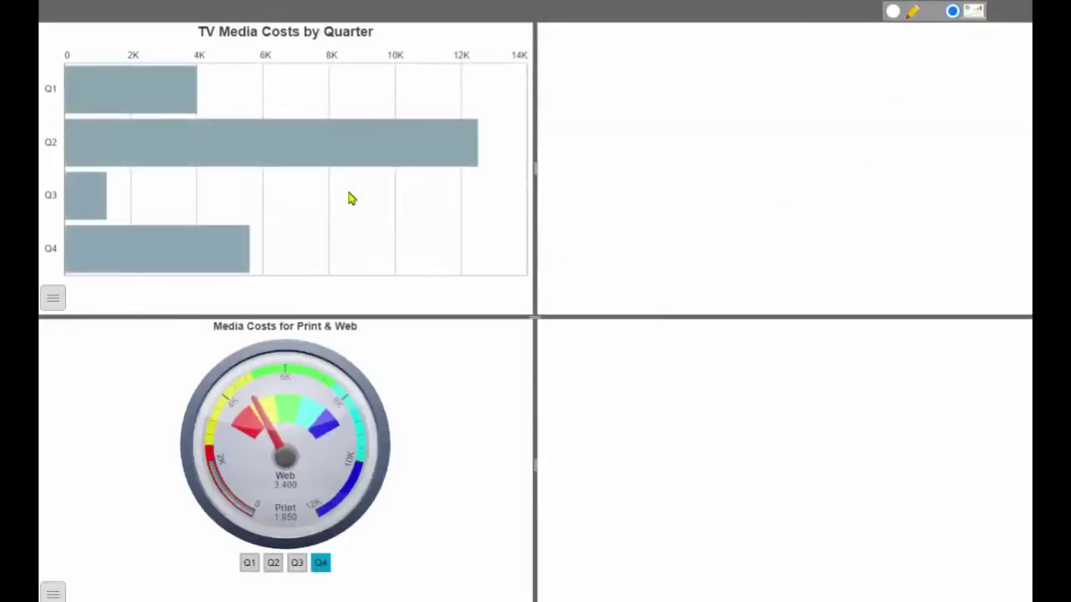
pyautogui.moveTo(83, 97)
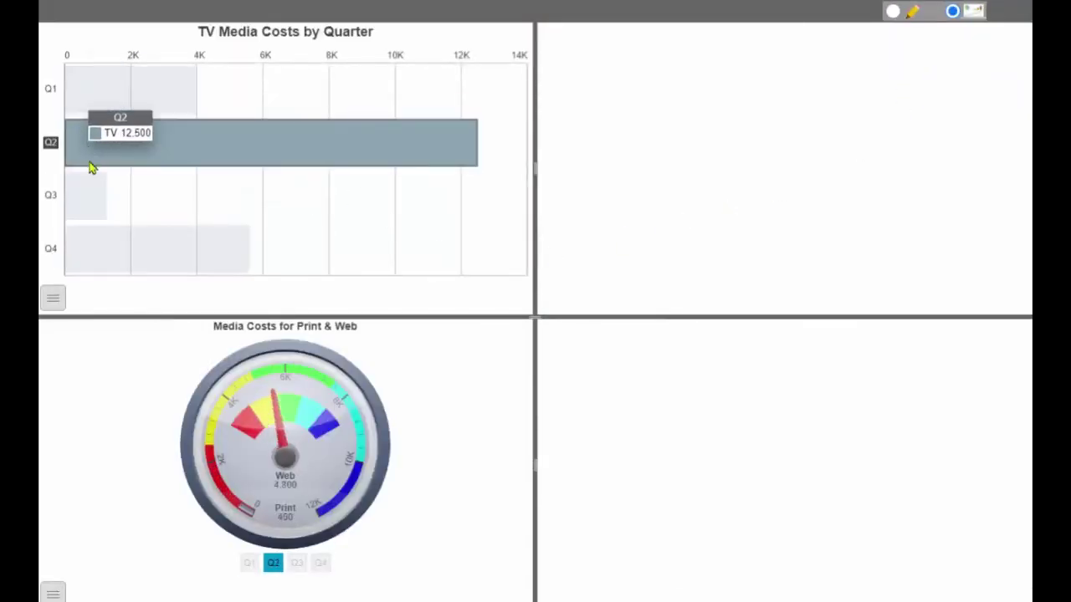
pyautogui.moveTo(106, 253)
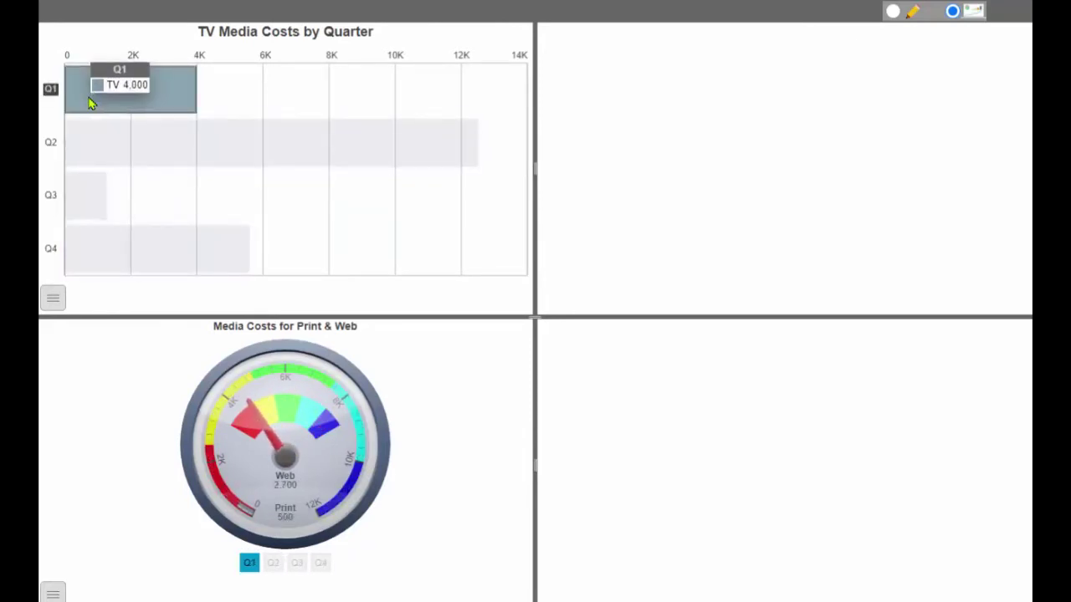
pyautogui.moveTo(273, 563)
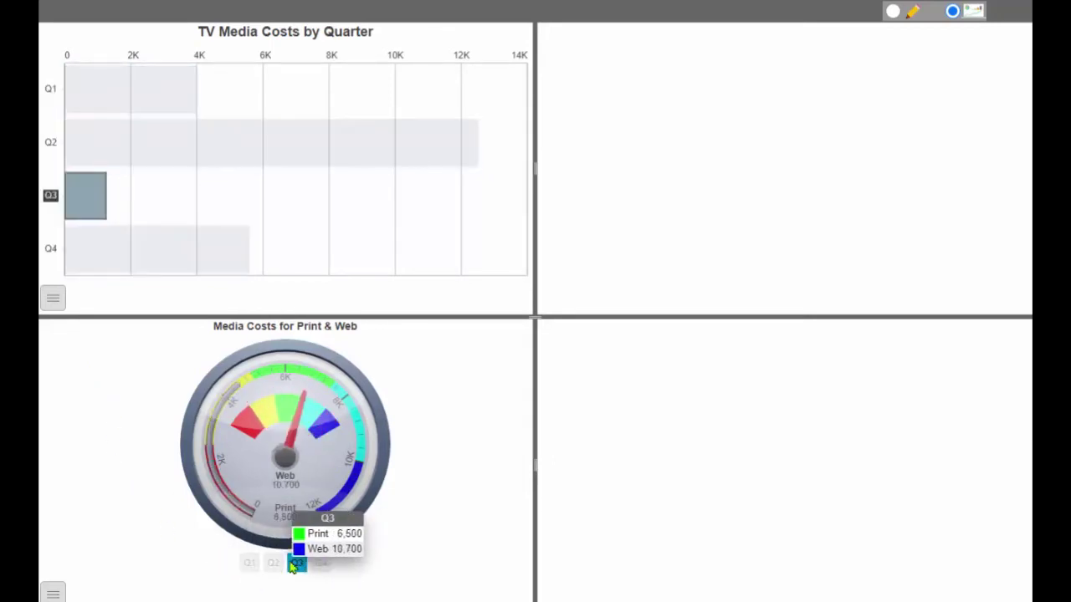
pyautogui.click(893, 13)
# - Select the empty frame beside the TV chart and review the PURCHASES table's columns and rows
pyautogui.click(643, 290)
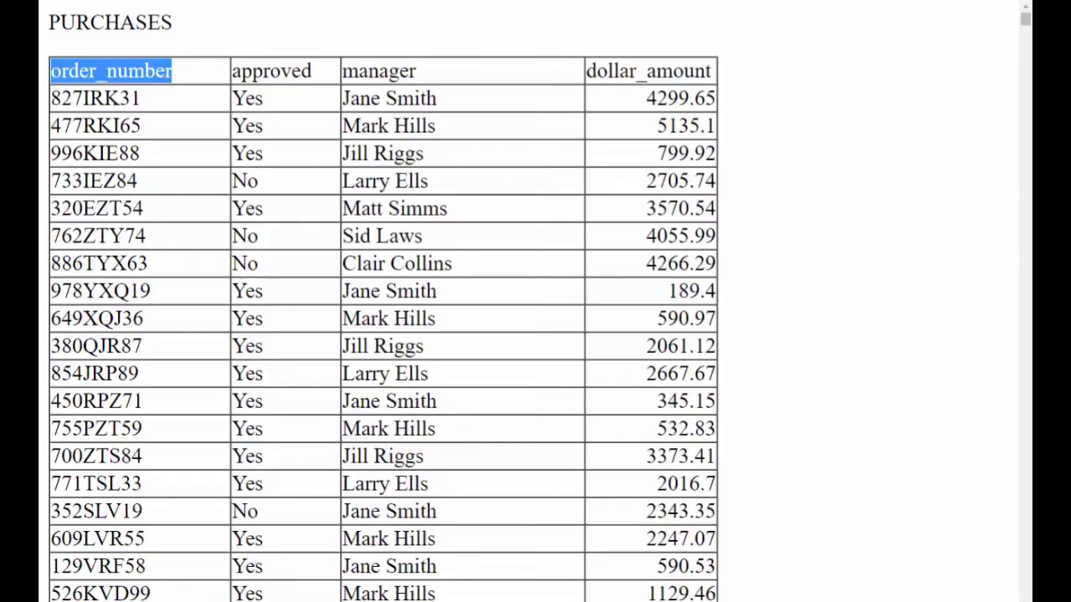
pyautogui.click(195, 17)
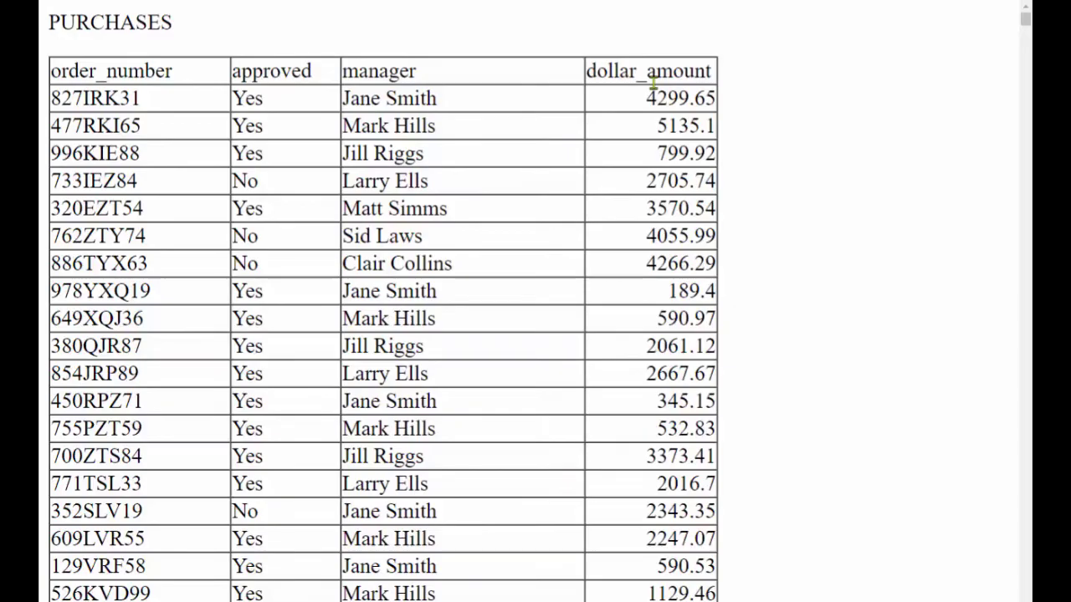
pyautogui.scroll(-10, 677, 134)
pyautogui.scroll(-20, 384, 301)
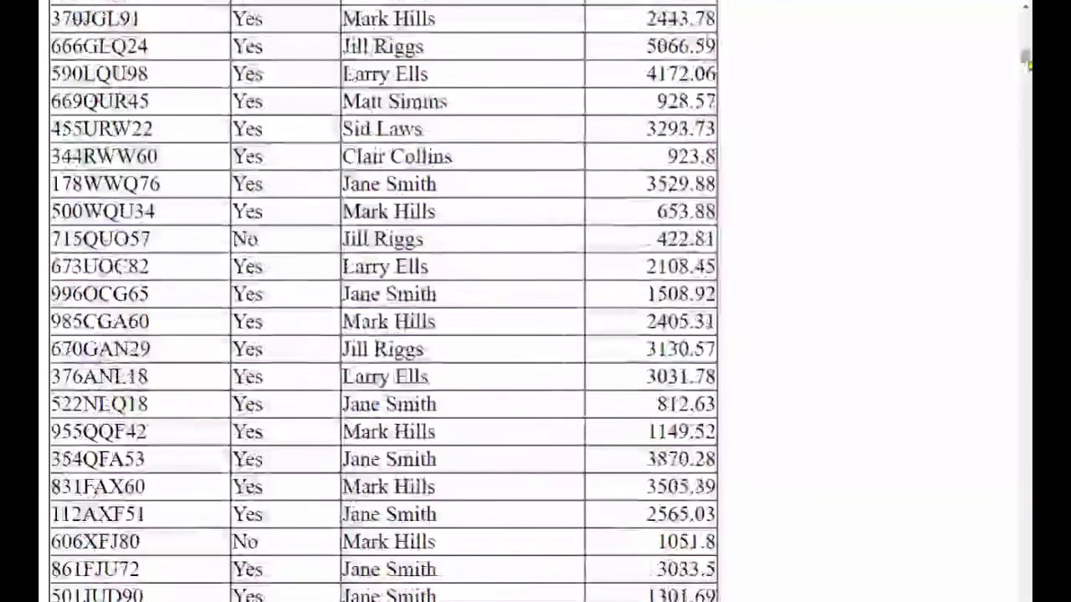
pyautogui.moveTo(1026, 59); pyautogui.dragTo(979, 33)
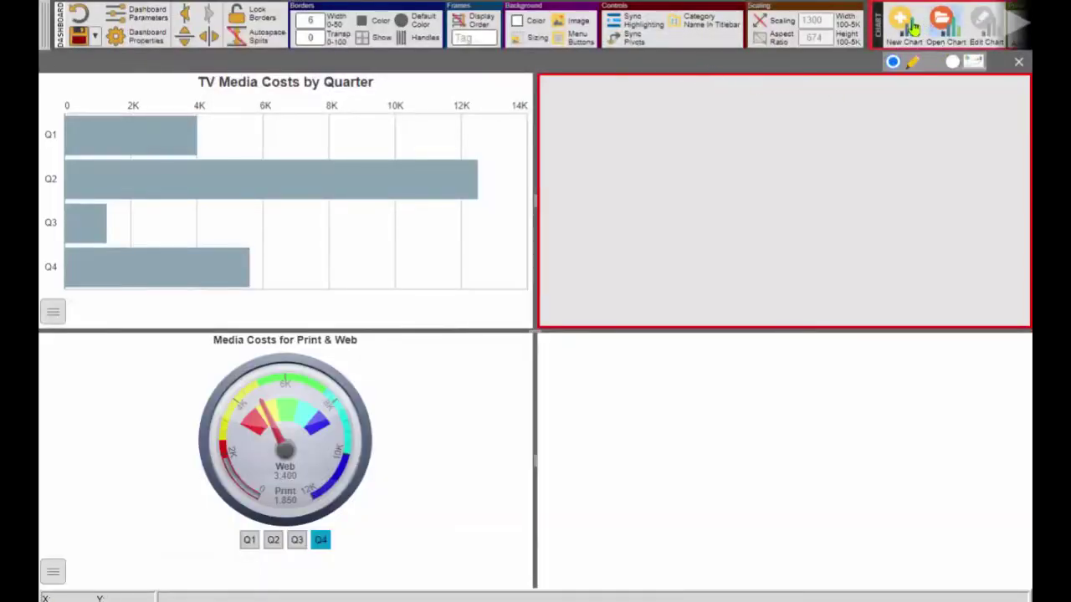
# - Start a new chart in the selected frame from the PURCHASES range of Video_Data.xls and proceed to the axis list
pyautogui.click(910, 28)
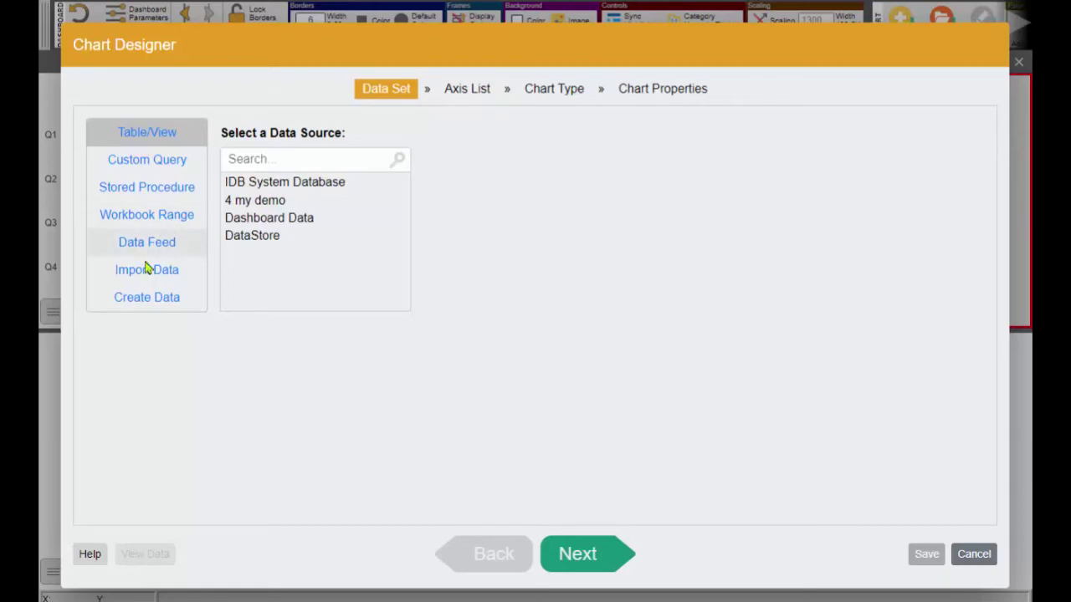
pyautogui.click(149, 215)
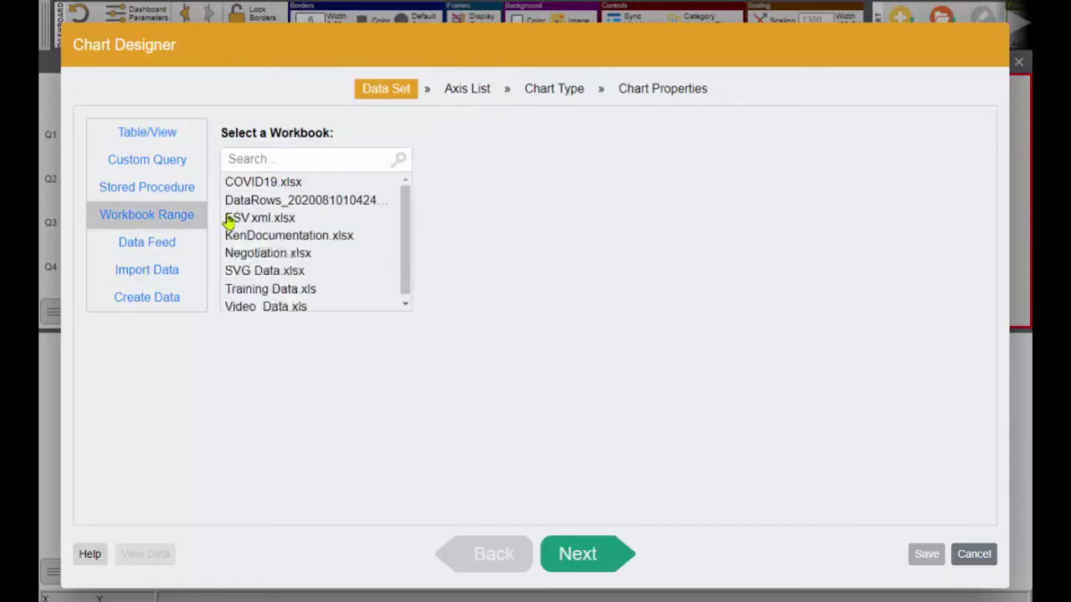
pyautogui.click(276, 307)
pyautogui.click(463, 240)
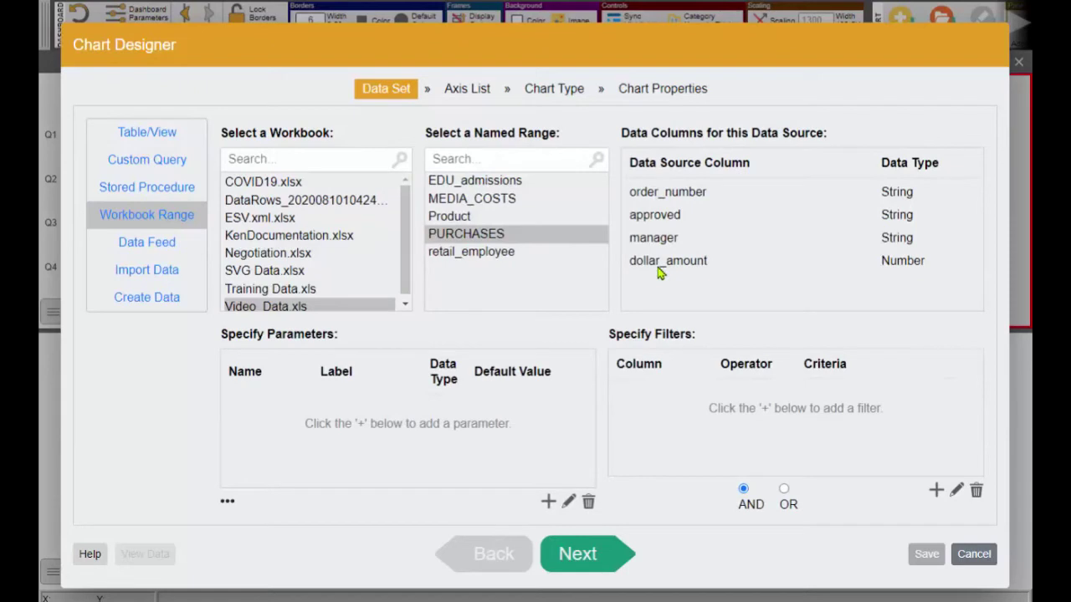
pyautogui.click(605, 555)
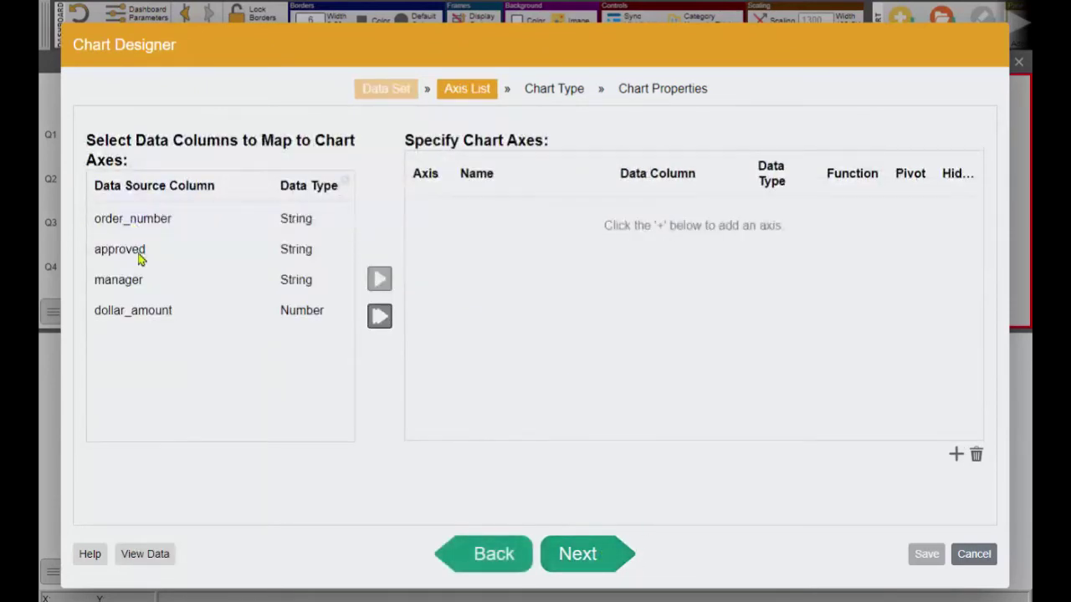
# - Map the manager column to the X axis and order_number to the Y1 axis, renaming Y1 as "Orders"
pyautogui.doubleClick(138, 280)
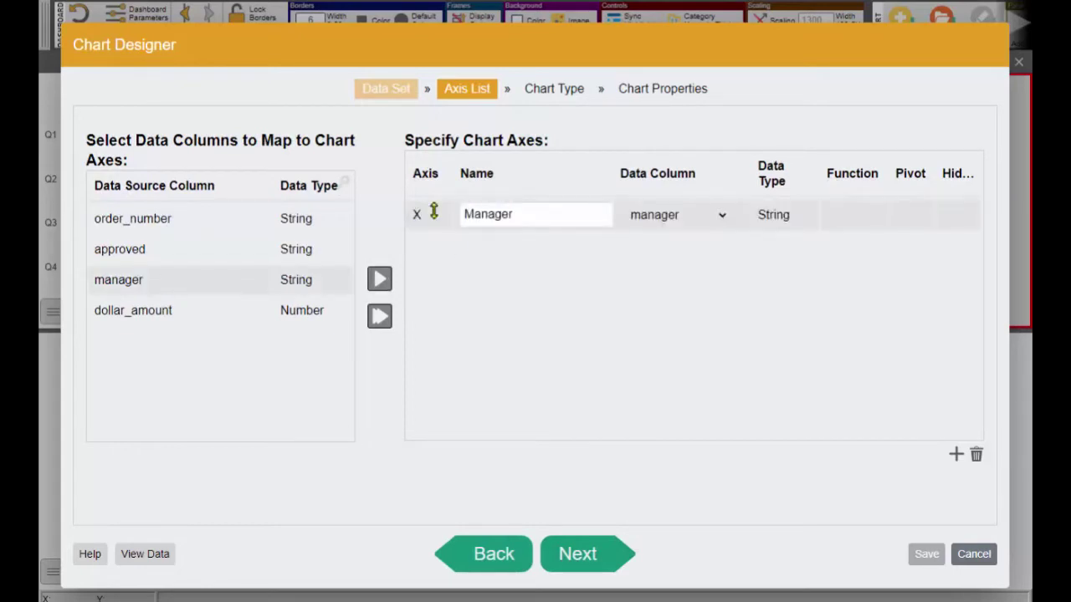
pyautogui.doubleClick(153, 220)
pyautogui.moveTo(497, 246); pyautogui.dragTo(556, 256)
pyautogui.write('s')
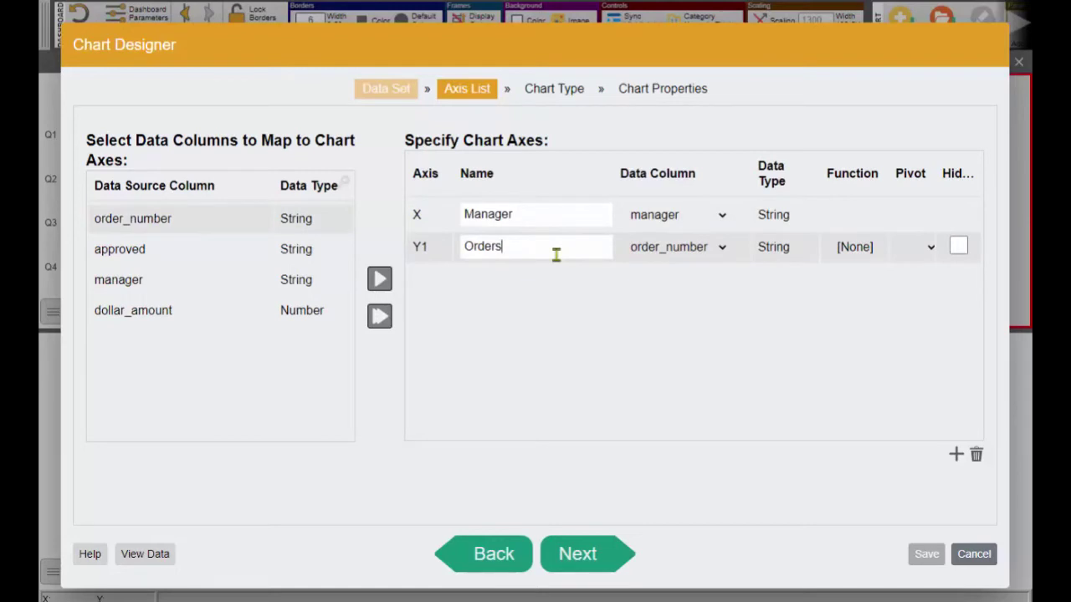
# - Preview the mapped data as a tabular chart, look through its manager and order rows, and return to the axis list
pyautogui.click(586, 557)
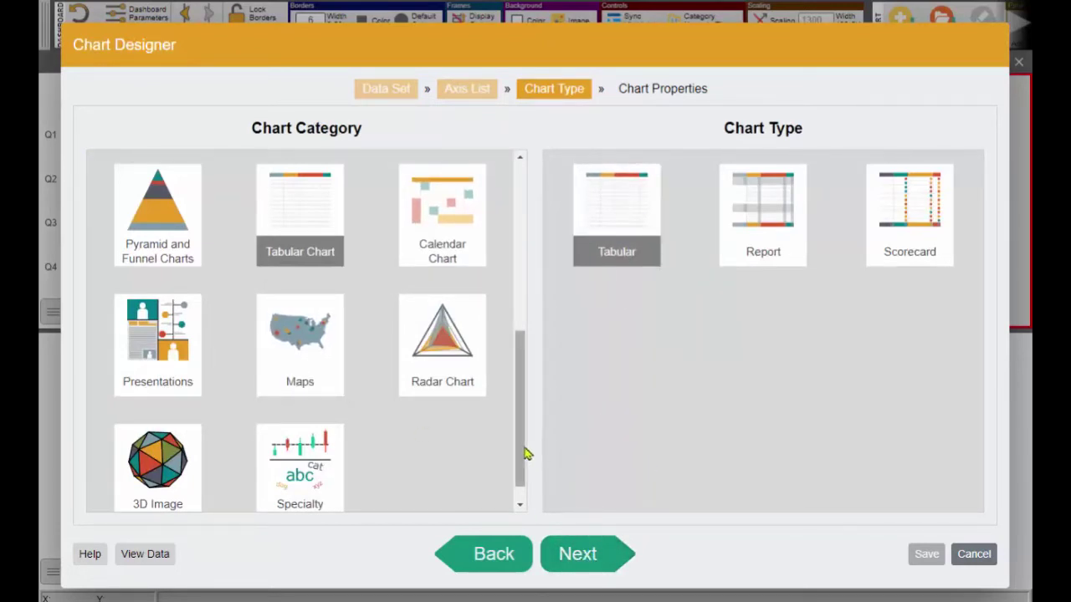
pyautogui.click(578, 558)
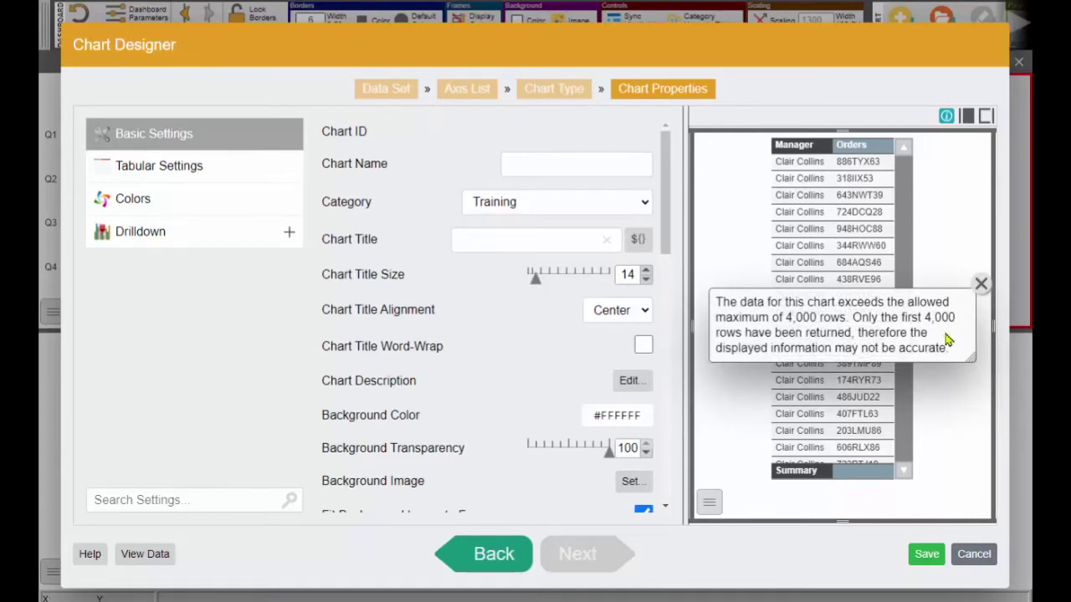
pyautogui.click(980, 285)
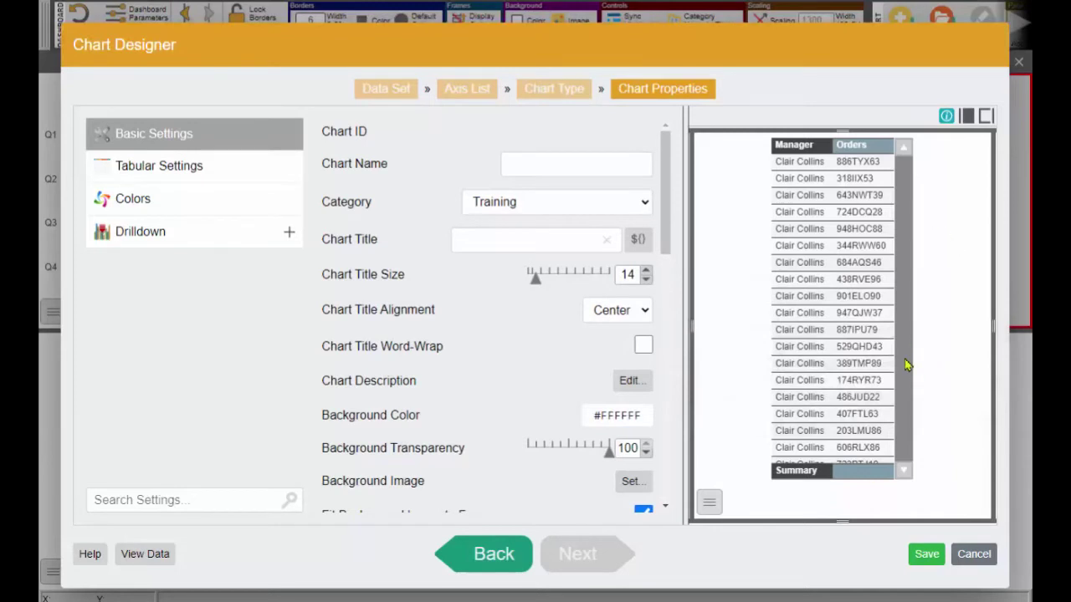
pyautogui.scroll(-10, 902, 230)
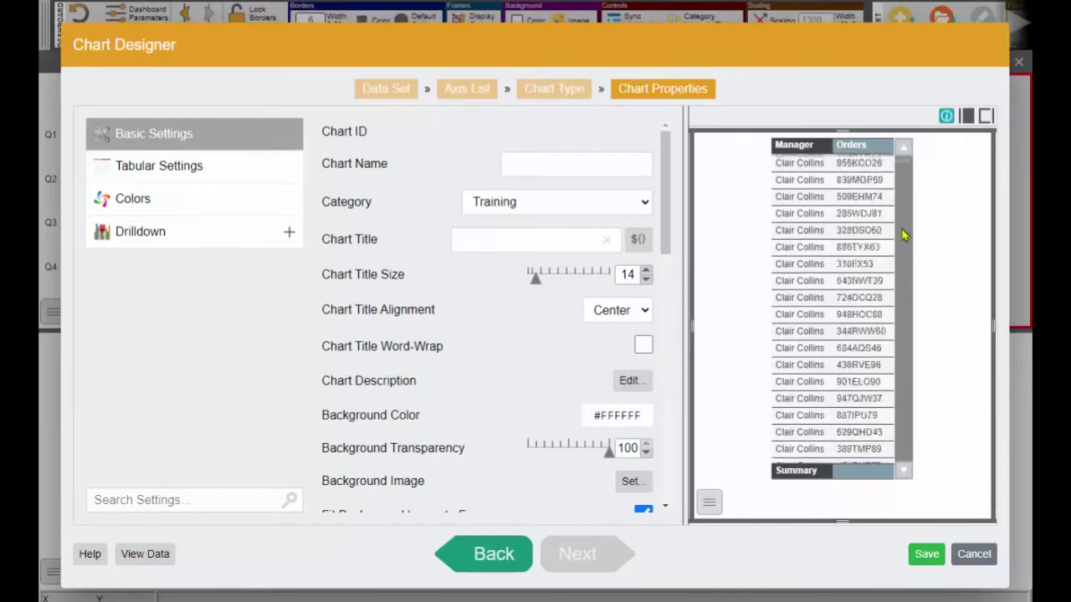
pyautogui.scroll(-3, 902, 235)
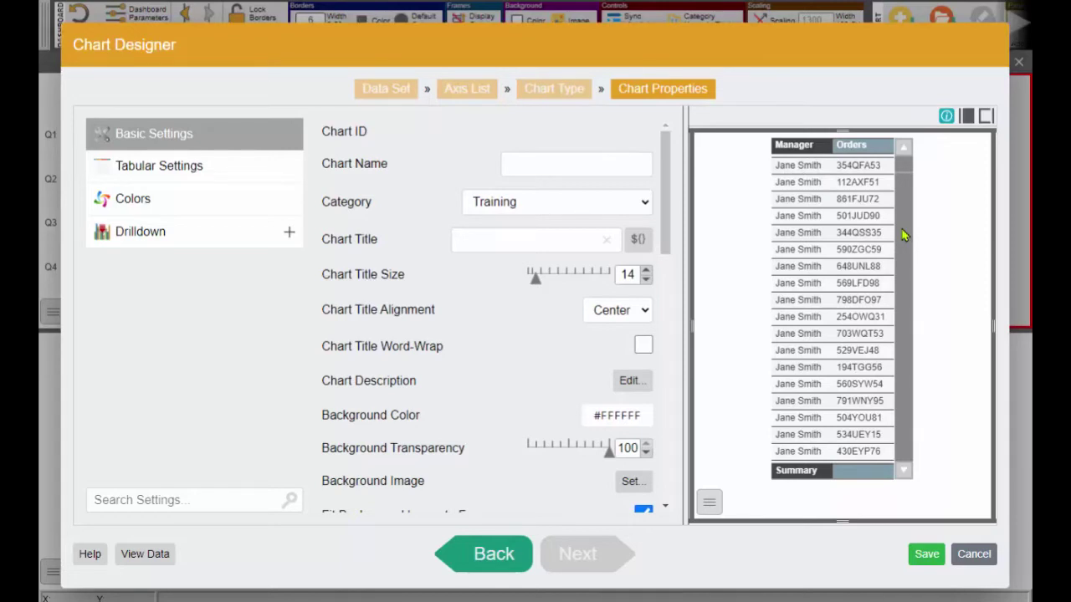
pyautogui.click(506, 561)
pyautogui.click(505, 560)
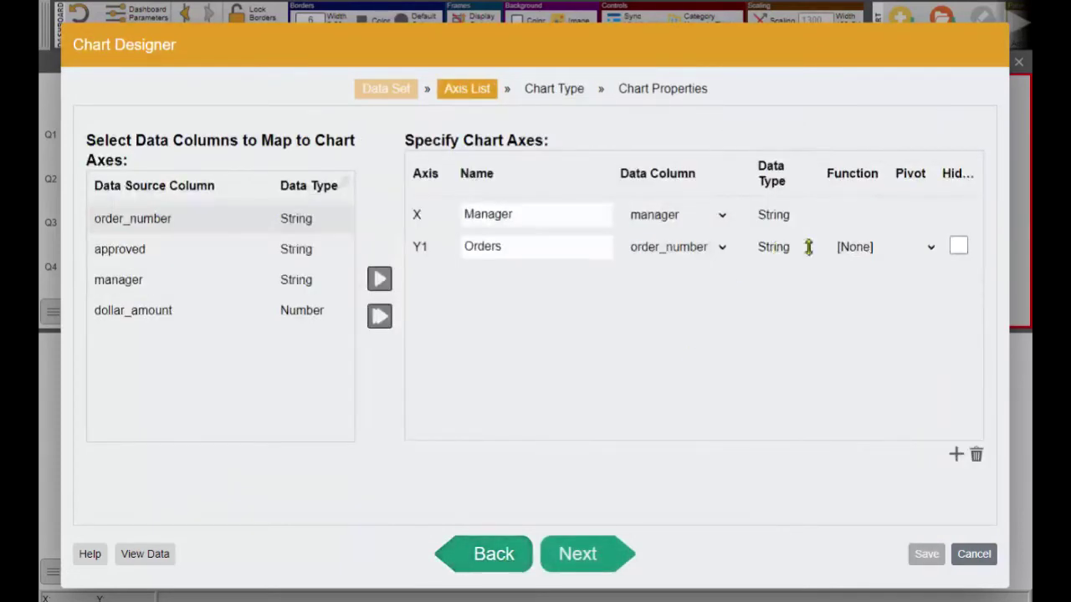
# - Apply the COUNT function to the Orders axis and check the chart data
pyautogui.click(853, 247)
pyautogui.click(860, 283)
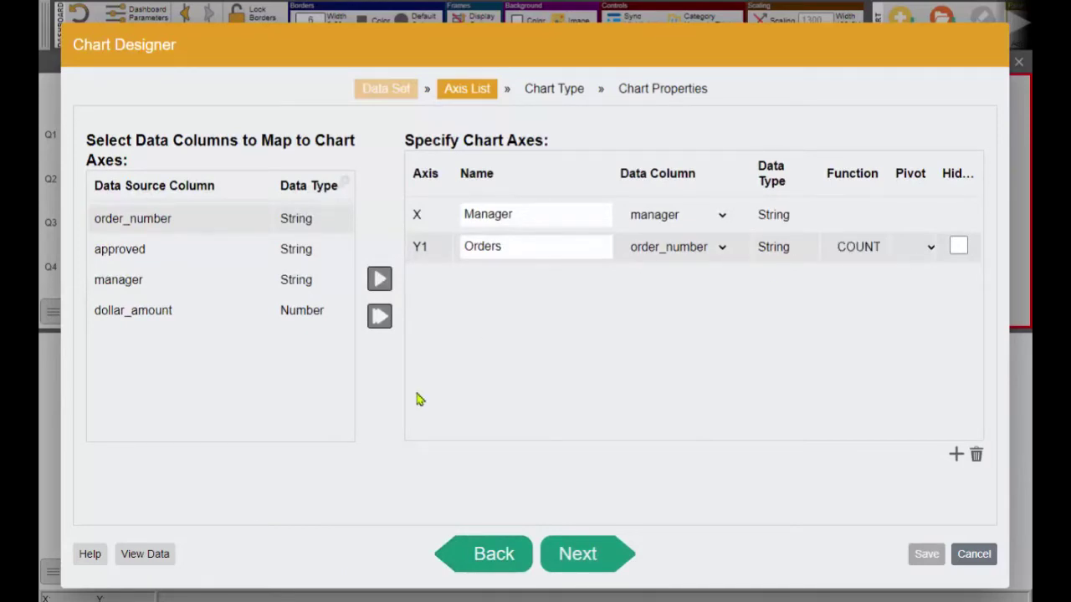
pyautogui.click(146, 555)
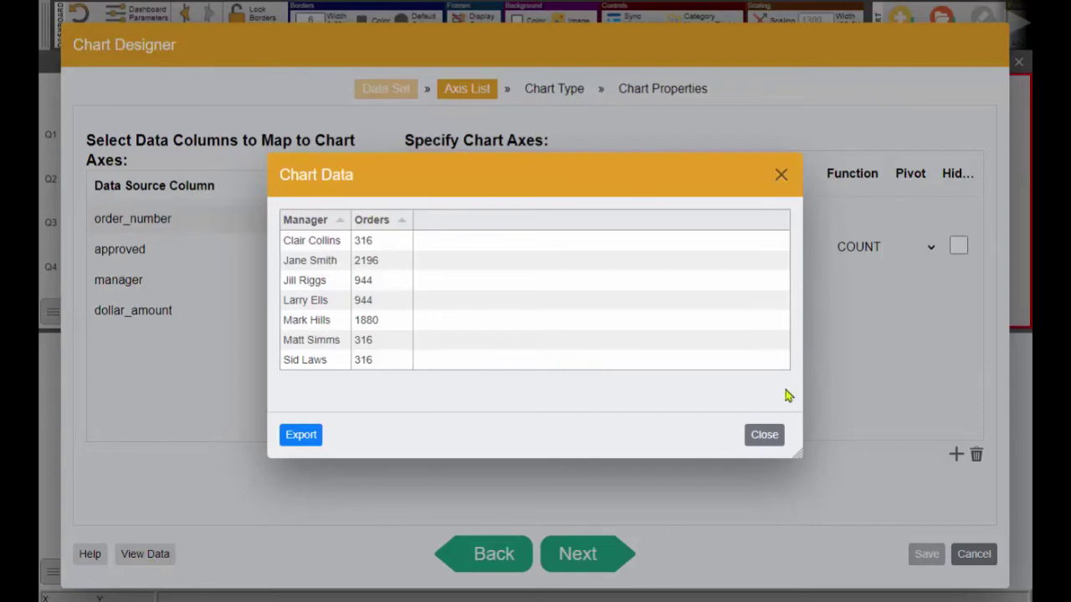
pyautogui.click(768, 437)
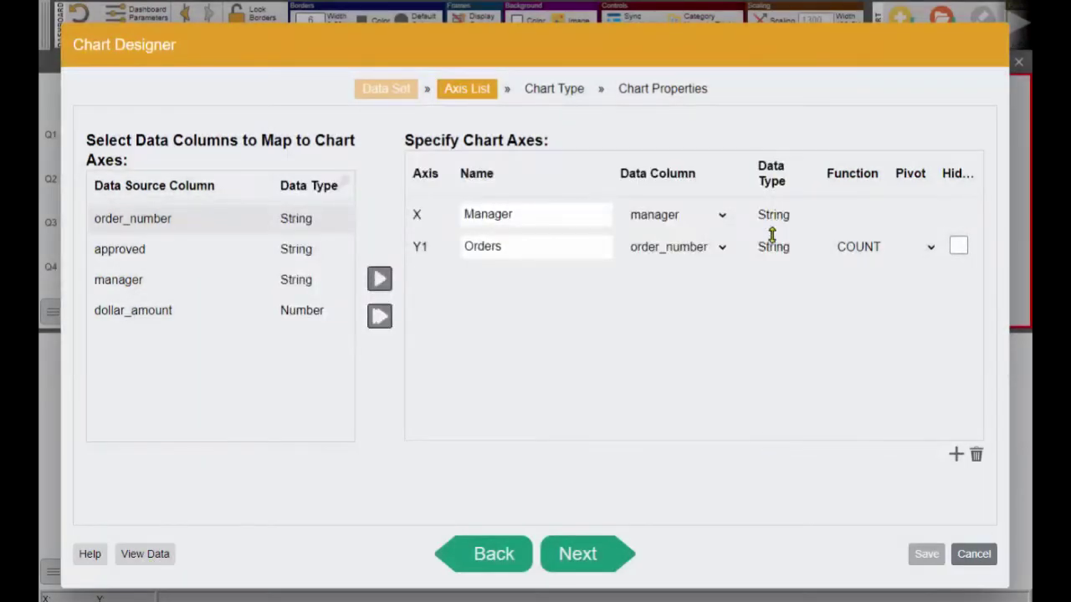
# - Choose the Clustered Column chart type, proceed to the chart properties and dismiss the preview notice
pyautogui.click(603, 555)
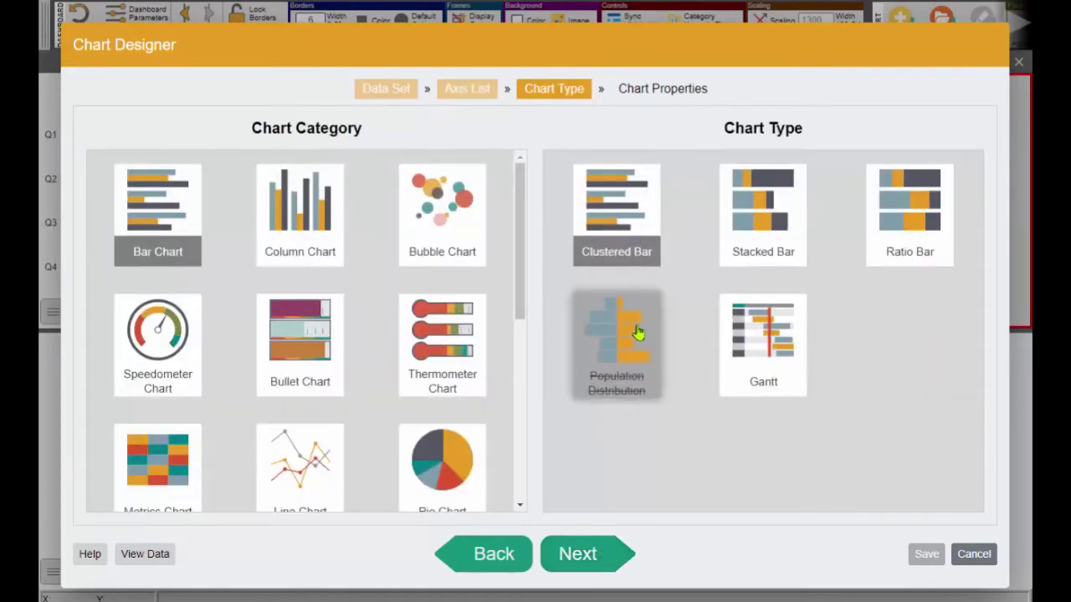
pyautogui.moveTo(637, 332)
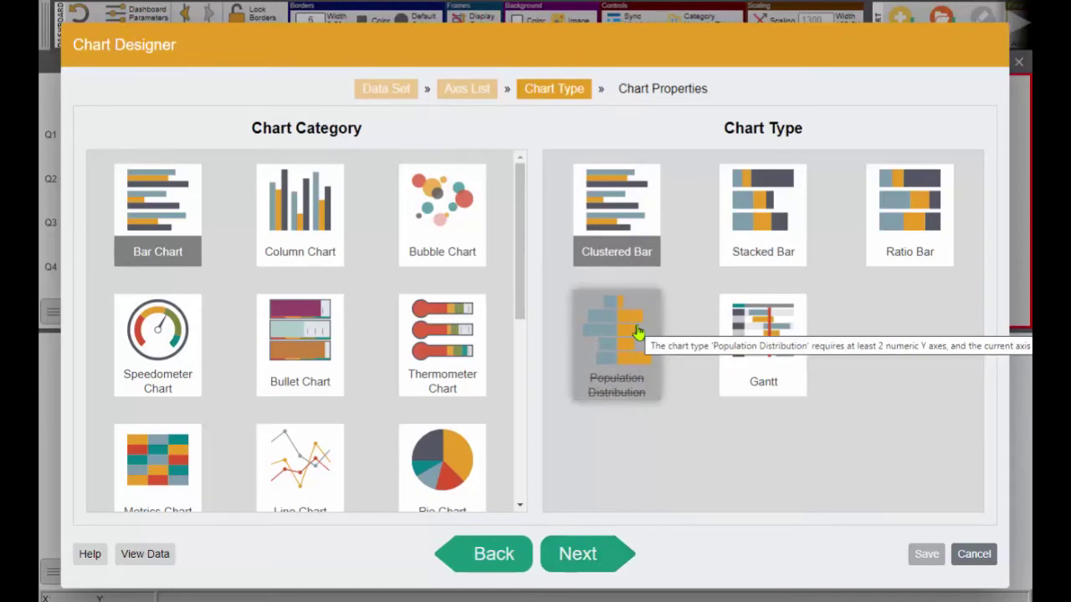
pyautogui.click(301, 214)
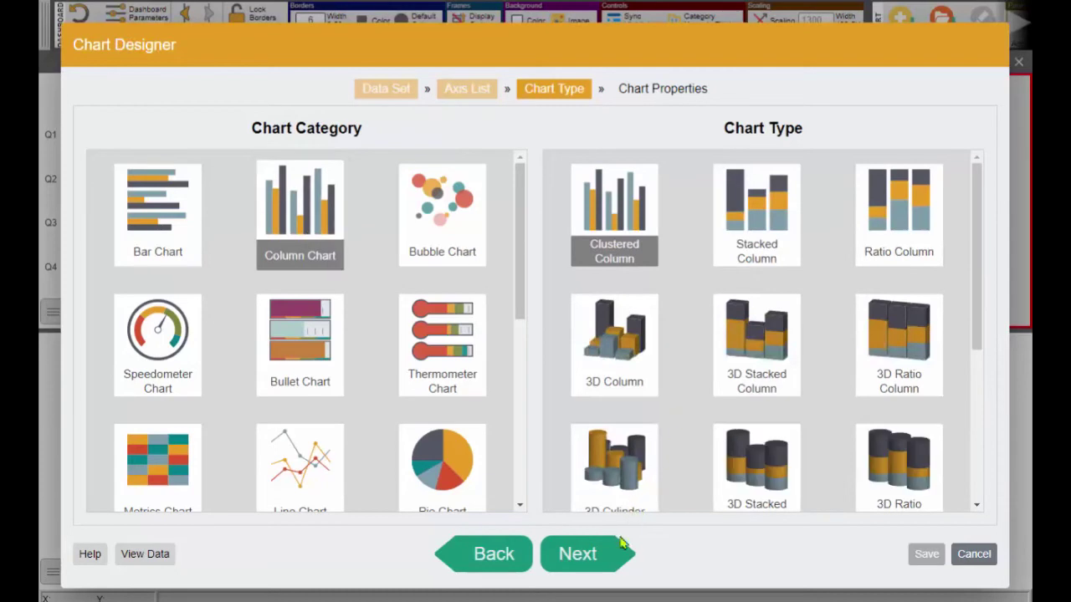
pyautogui.click(597, 557)
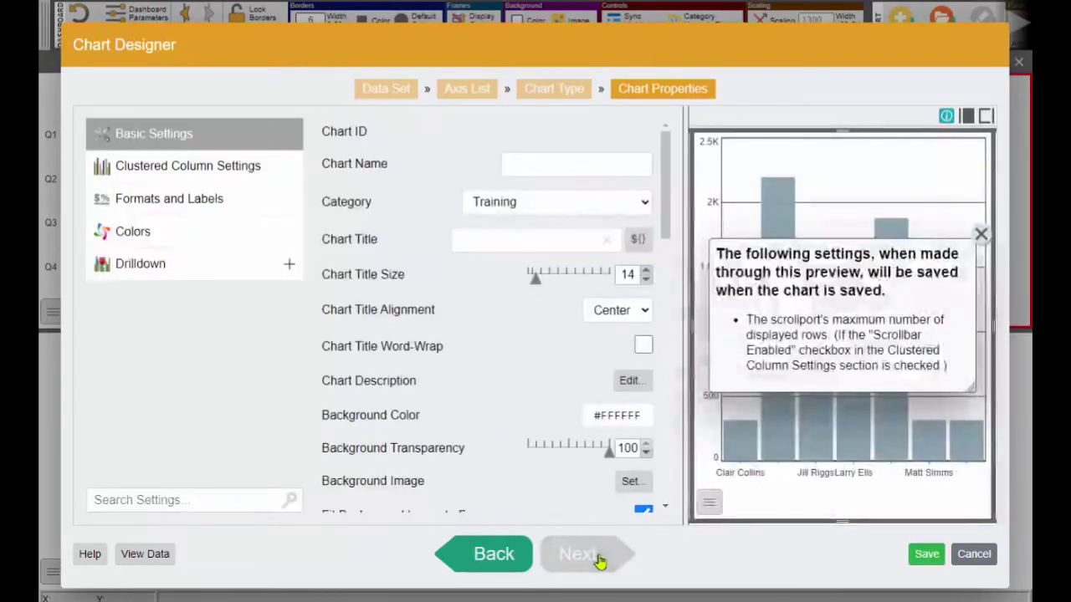
pyautogui.click(981, 233)
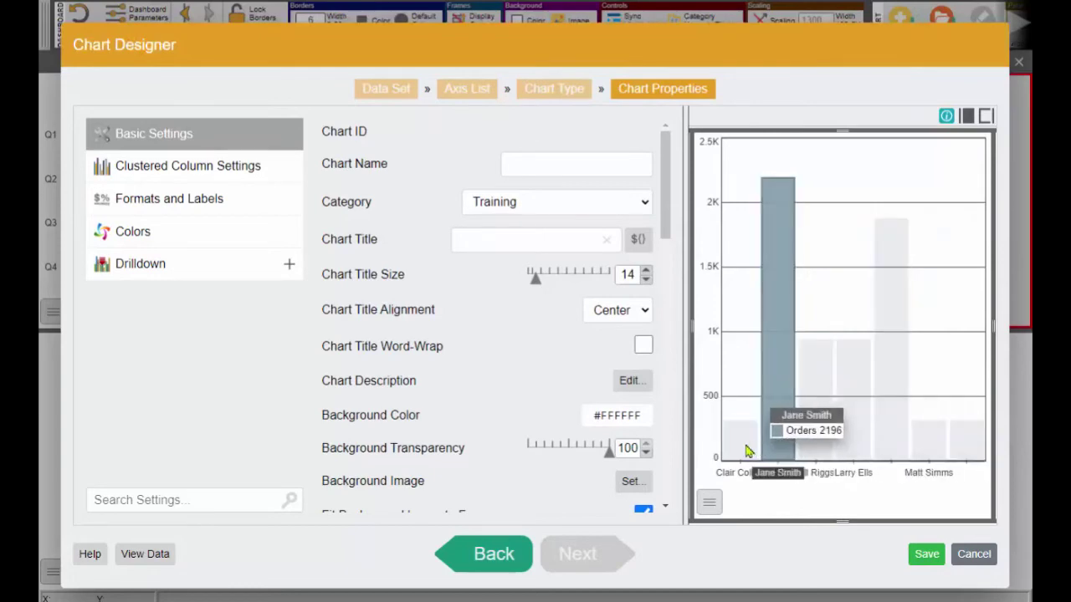
# - Set the Orders axis color to orange, #FF9600
pyautogui.click(179, 233)
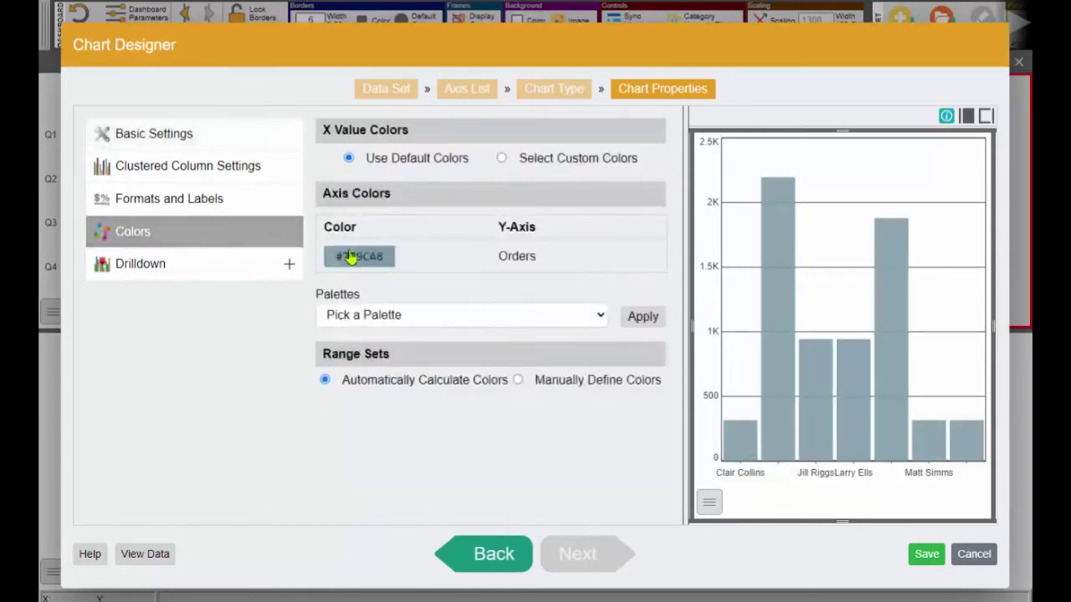
pyautogui.click(351, 256)
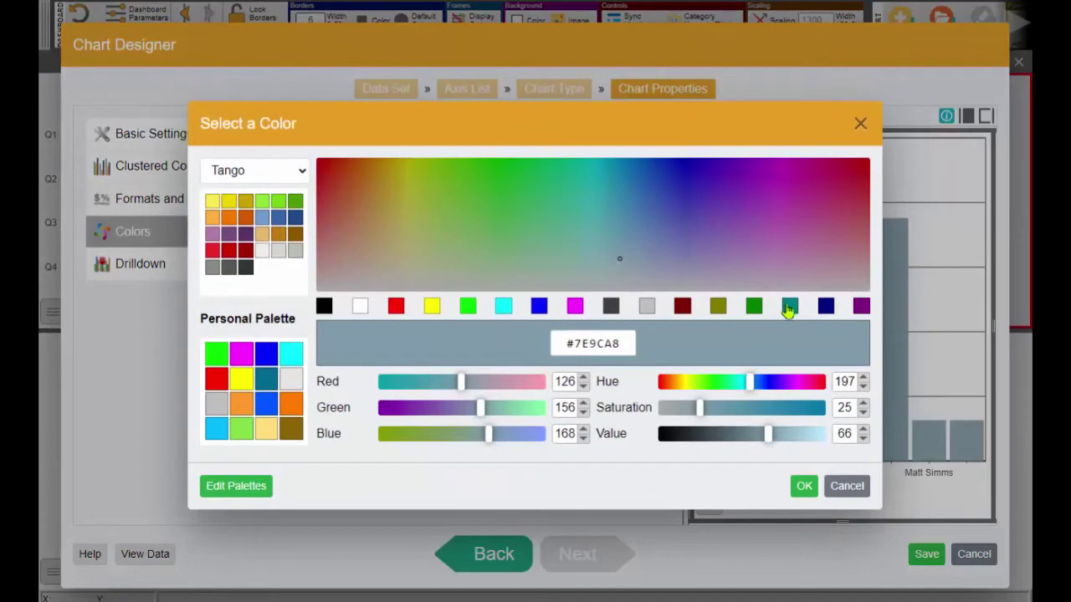
pyautogui.click(402, 381)
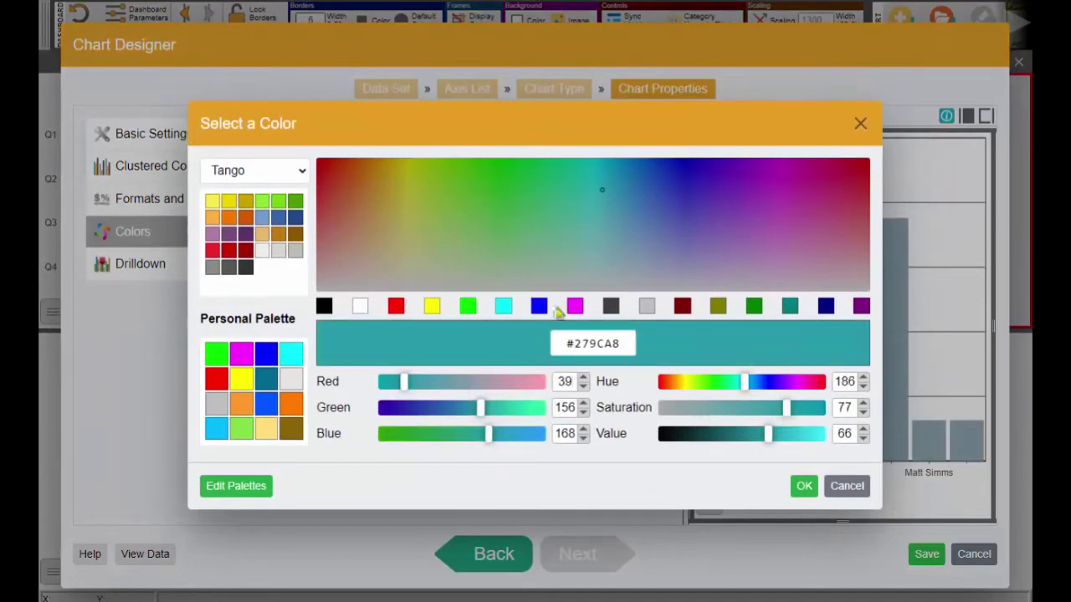
pyautogui.click(432, 307)
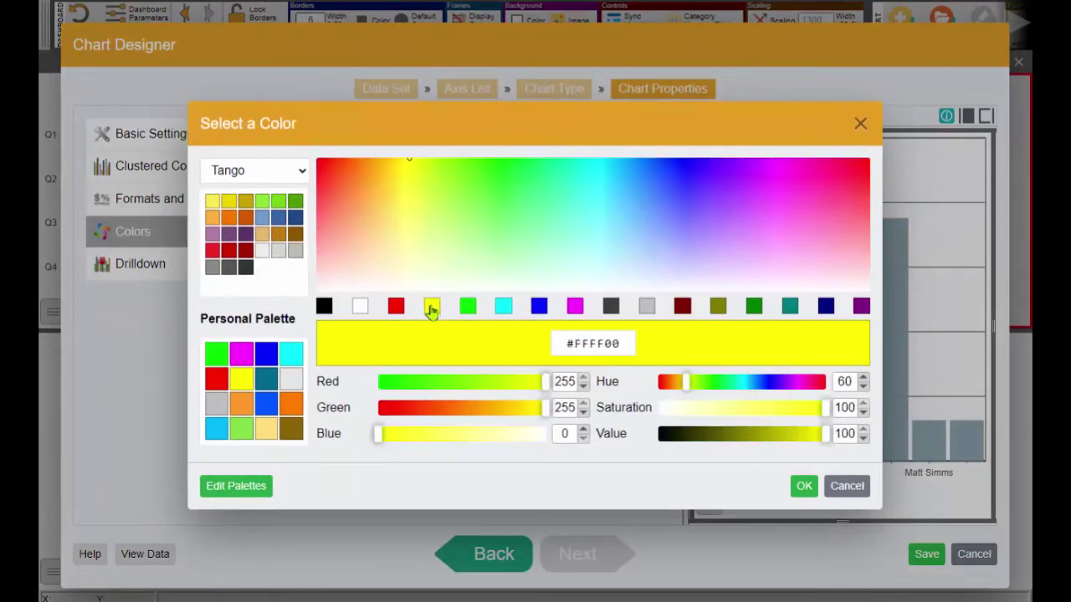
pyautogui.click(477, 407)
pyautogui.click(803, 486)
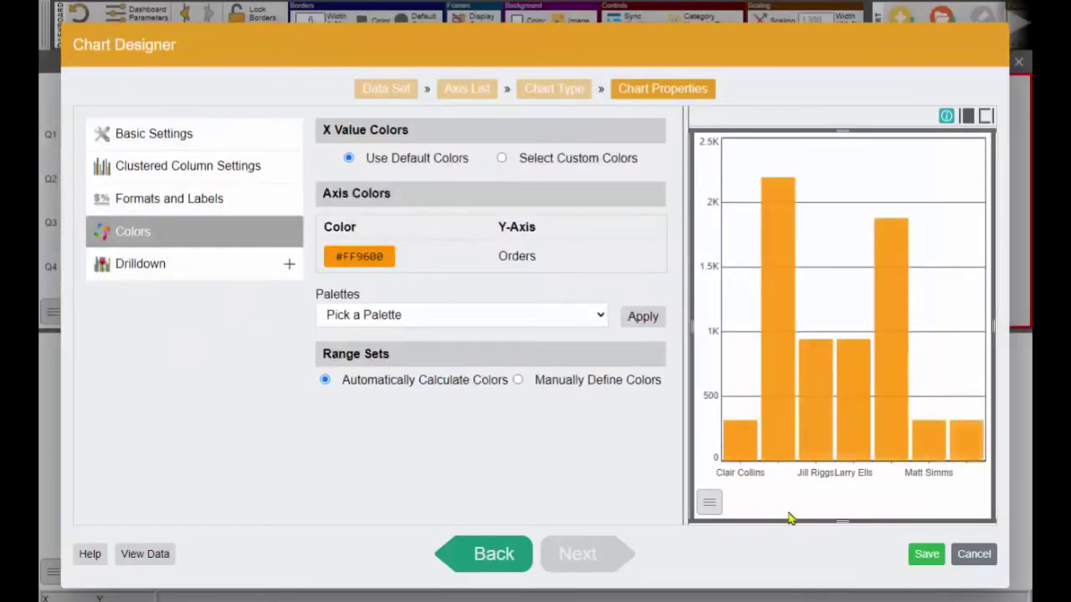
# - Save the chart in the Training category with the name and title "Total Orders by Manager" and close the designer
pyautogui.click(927, 554)
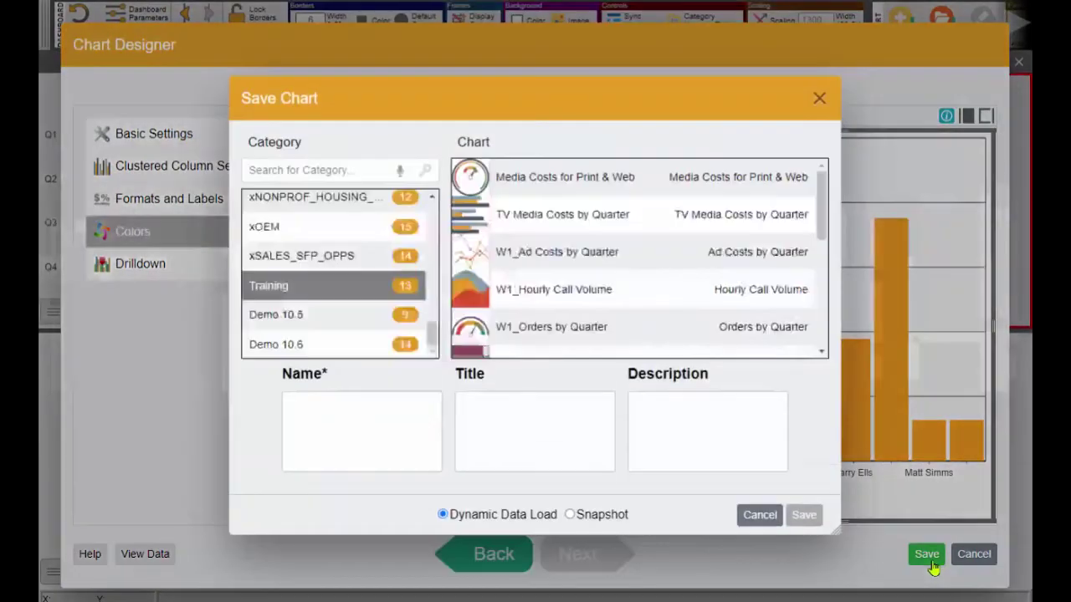
pyautogui.click(411, 432)
pyautogui.write('Total Orders by Manager')
pyautogui.hotkey('ctrl', 'a')
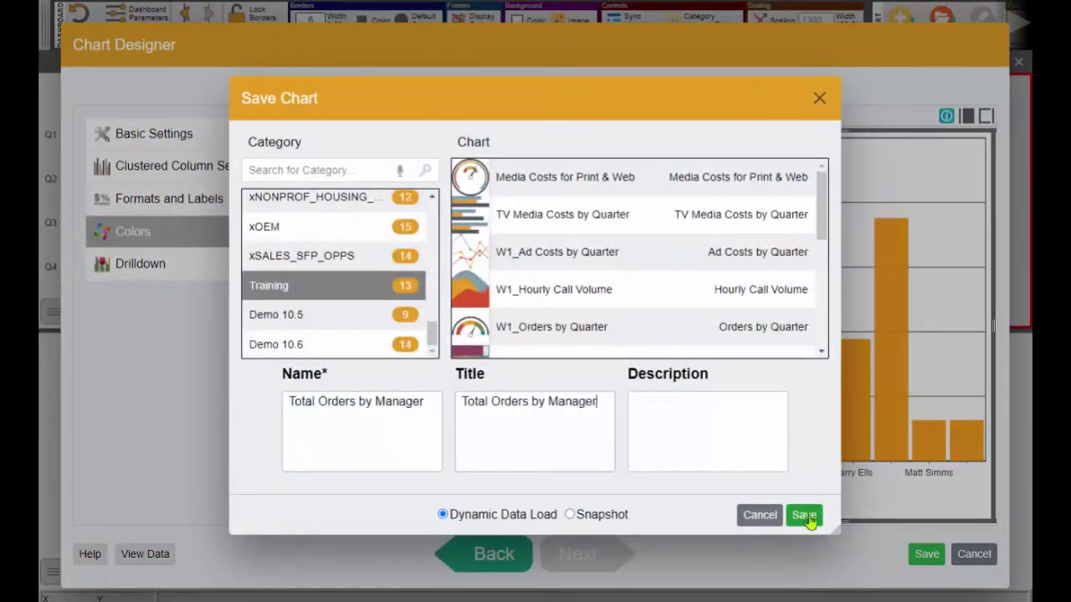
pyautogui.click(804, 514)
pyautogui.click(975, 553)
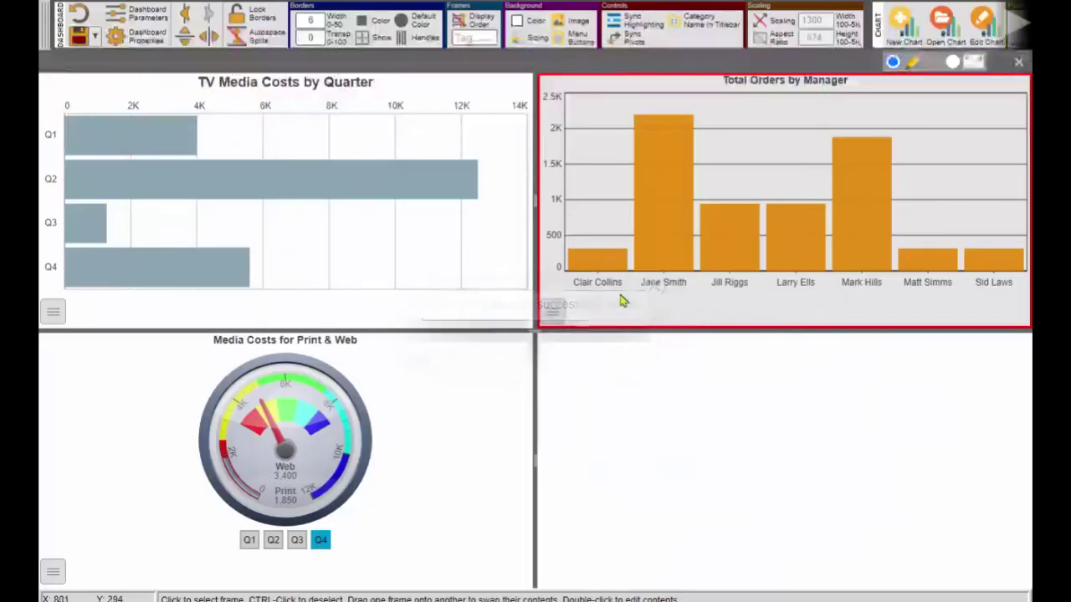
# - Select the empty frame below the orders chart and open Total Orders by Manager in it as a new copy
pyautogui.click(778, 373)
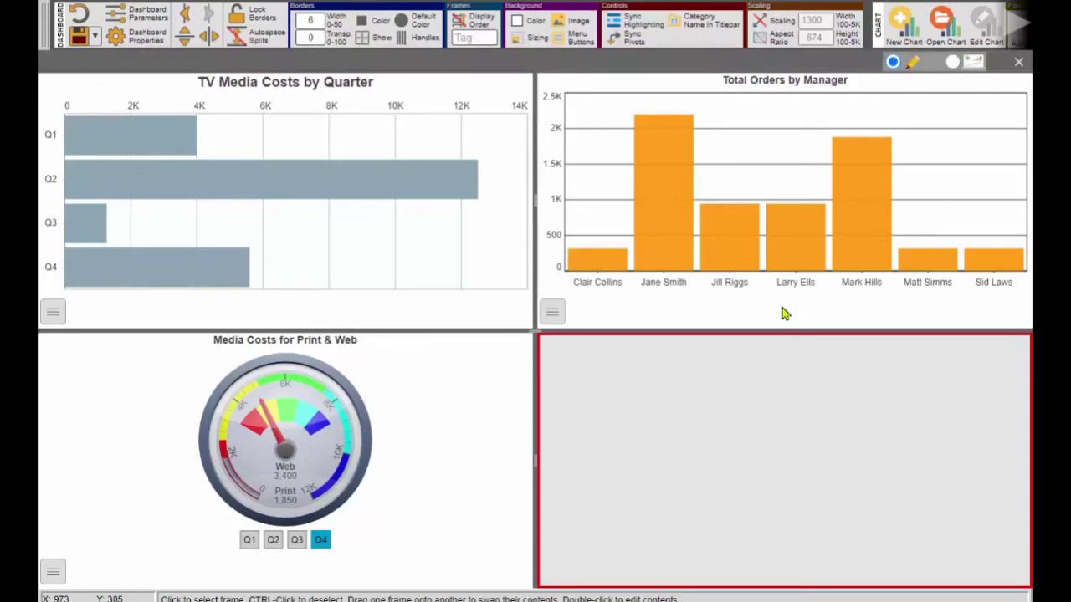
pyautogui.click(941, 37)
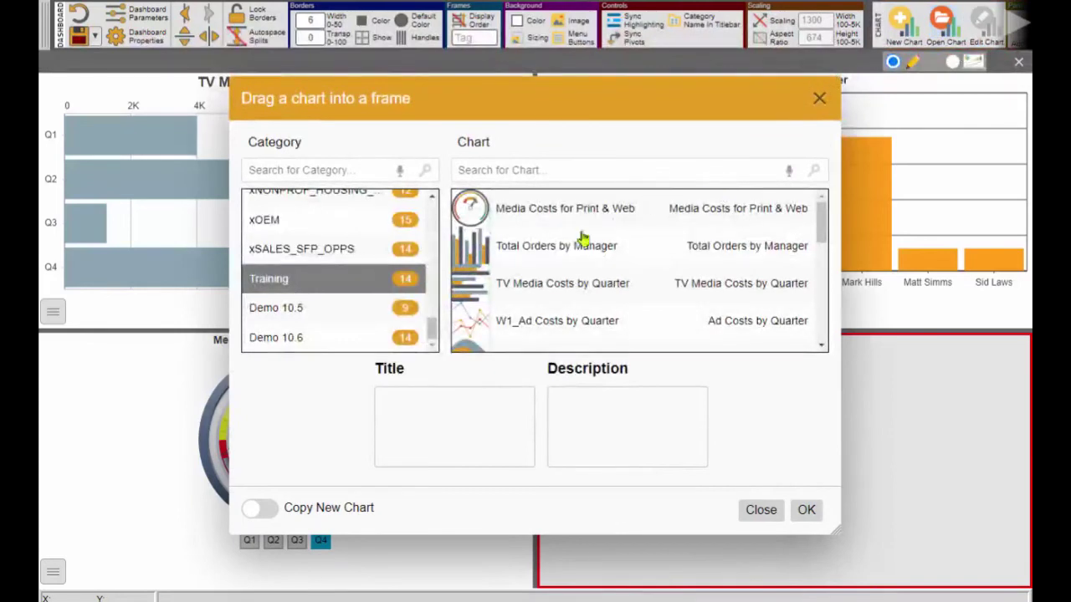
pyautogui.click(527, 249)
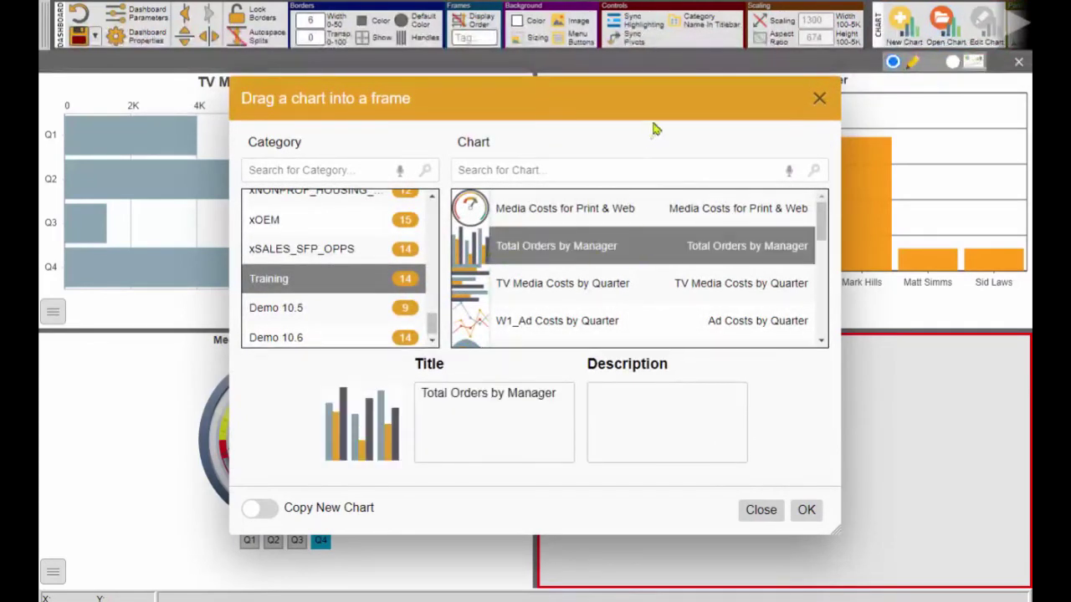
pyautogui.moveTo(558, 251); pyautogui.dragTo(581, 398)
pyautogui.click(265, 509)
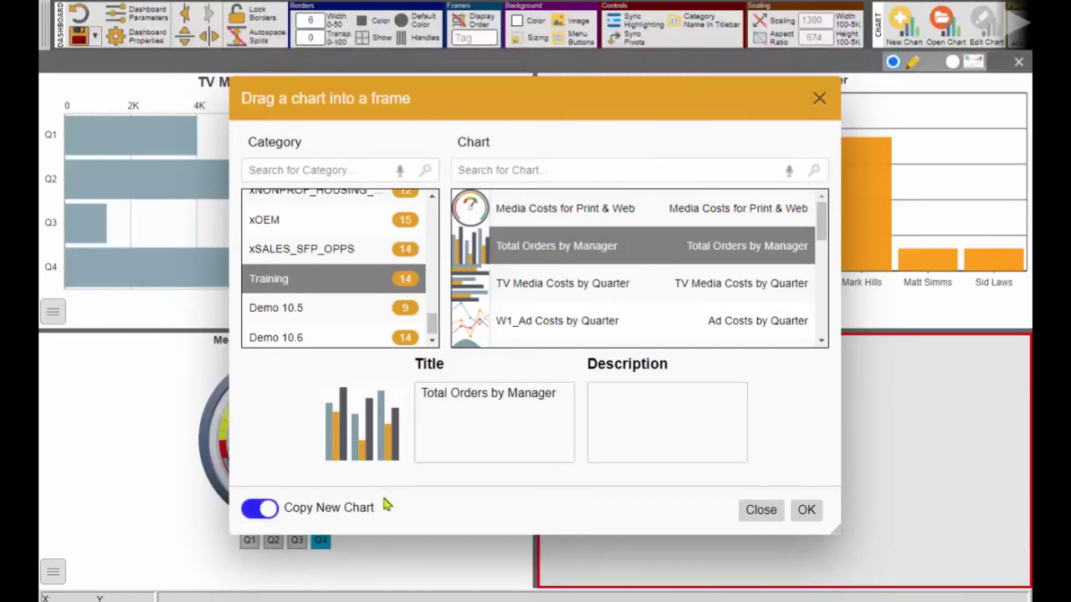
pyautogui.click(805, 512)
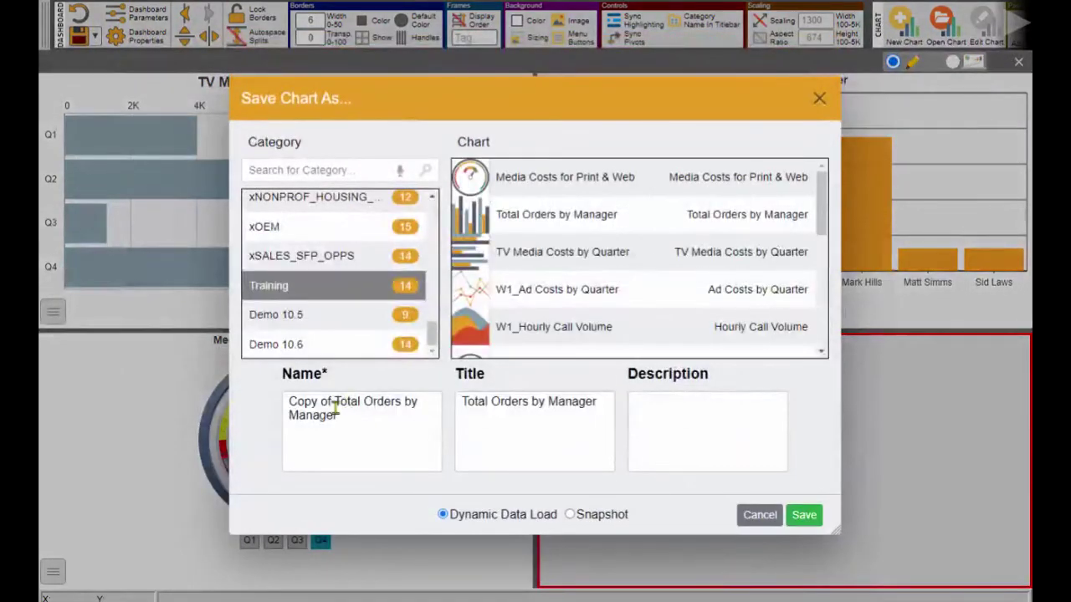
# - Name and title the copied chart "Unapproved Orders (over $5k)" and save it in the Training category
pyautogui.moveTo(333, 402); pyautogui.dragTo(248, 409)
pyautogui.press('BackSpace')
pyautogui.hotkey('ctrl', 'a')
pyautogui.write('Unapproved Orders (over $5k)')
pyautogui.click(276, 402)
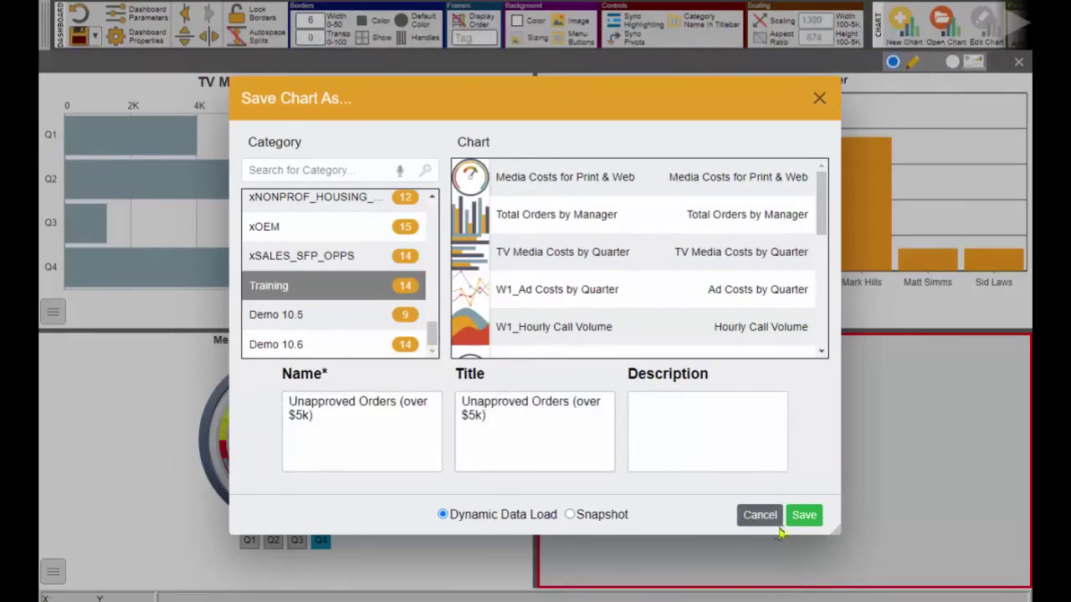
pyautogui.click(806, 516)
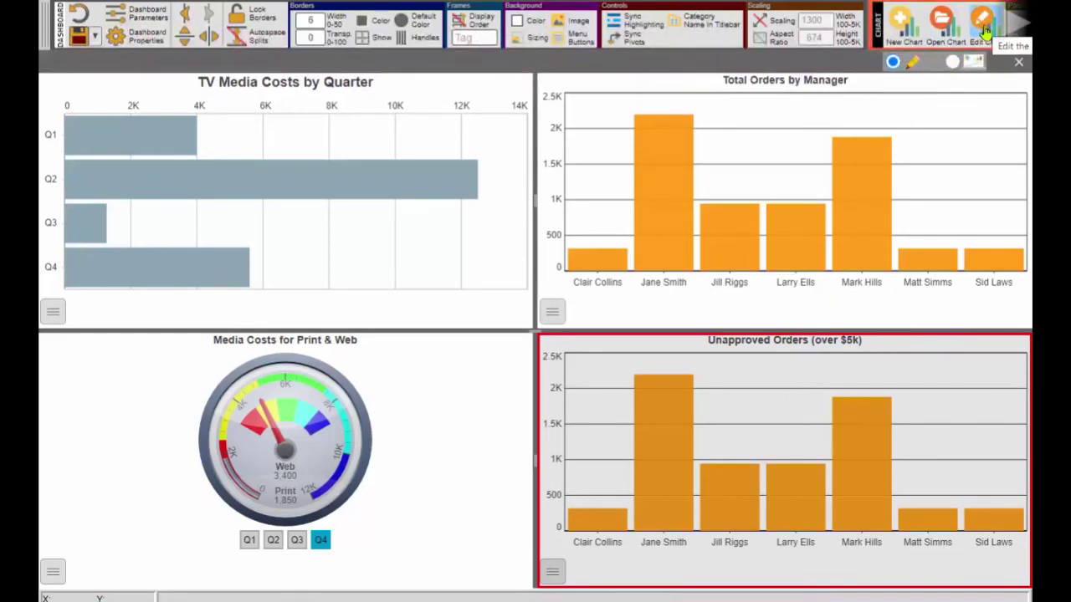
# - Open the Unapproved Orders (over $5k) chart for editing and go back to its data set settings
pyautogui.doubleClick(771, 388)
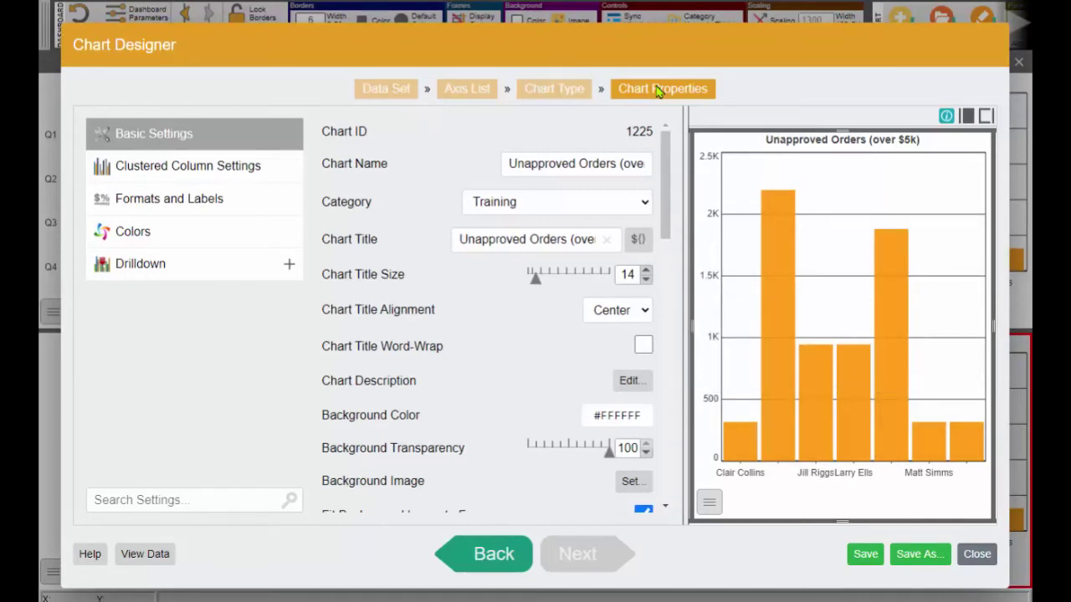
pyautogui.click(487, 555)
pyautogui.click(487, 556)
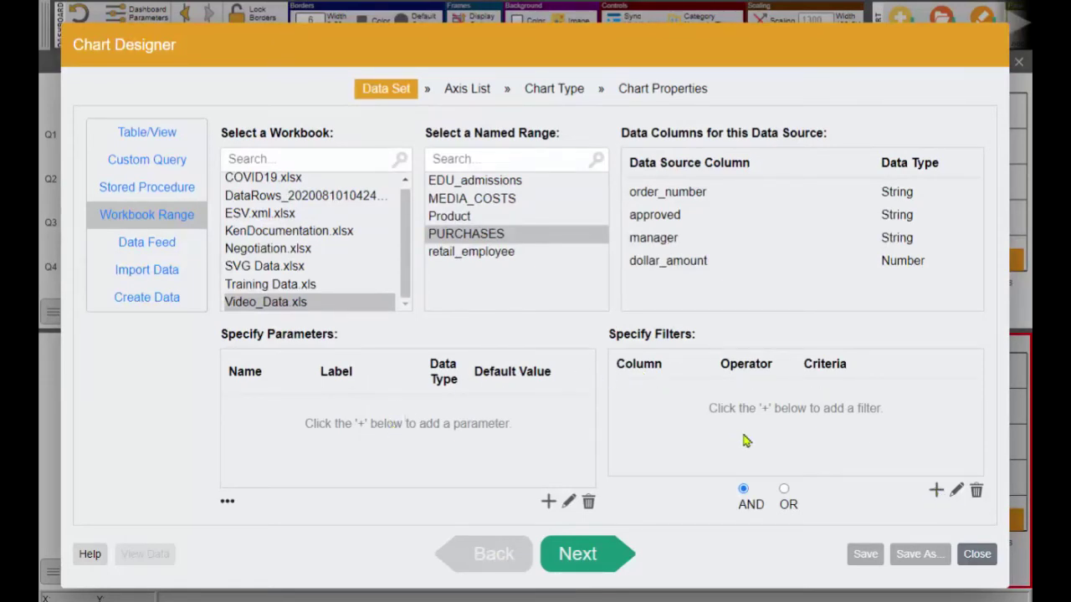
# - Add a filter to the PURCHASES data set that keeps rows where approved = 'No'
pyautogui.click(936, 493)
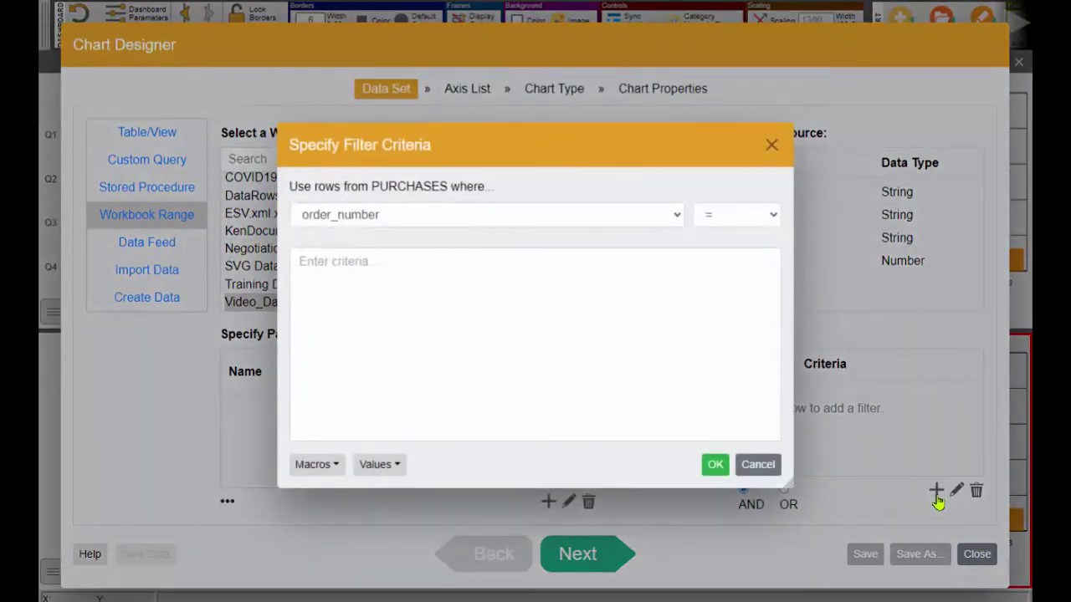
pyautogui.click(404, 219)
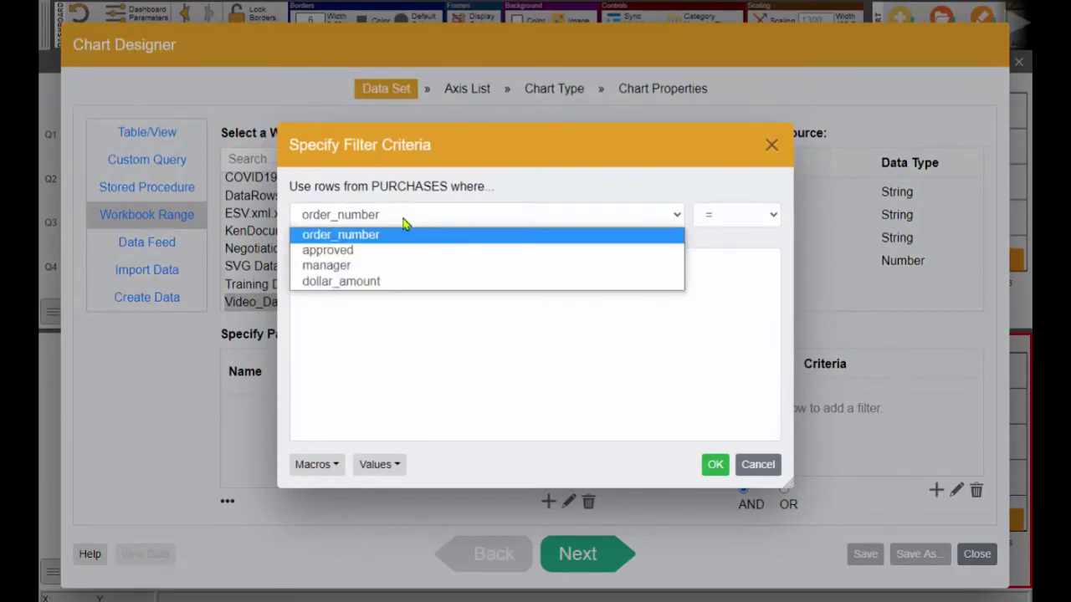
pyautogui.click(358, 253)
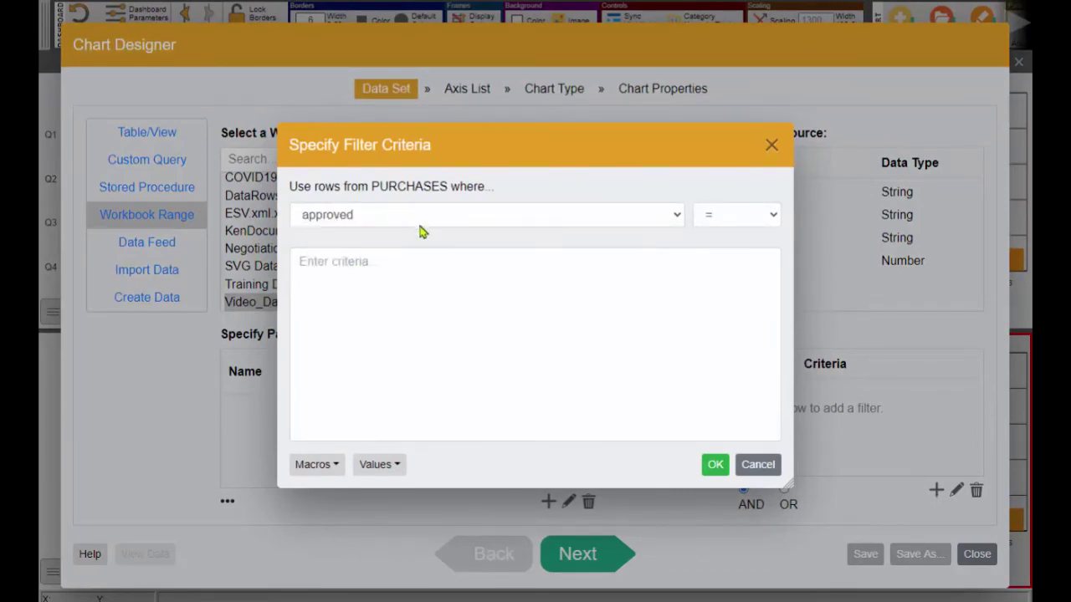
pyautogui.click(717, 216)
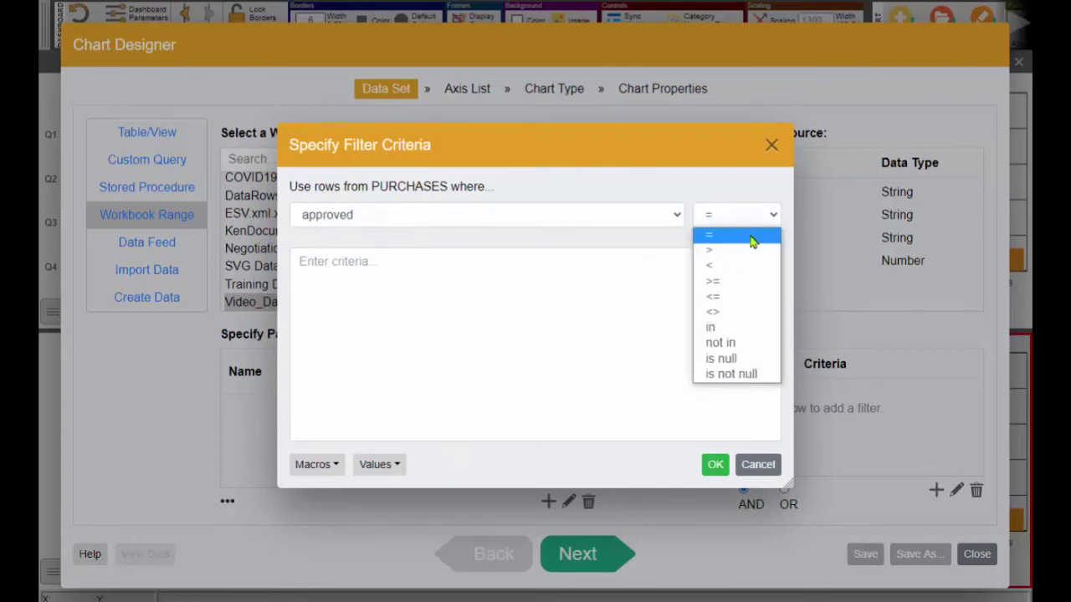
pyautogui.click(378, 464)
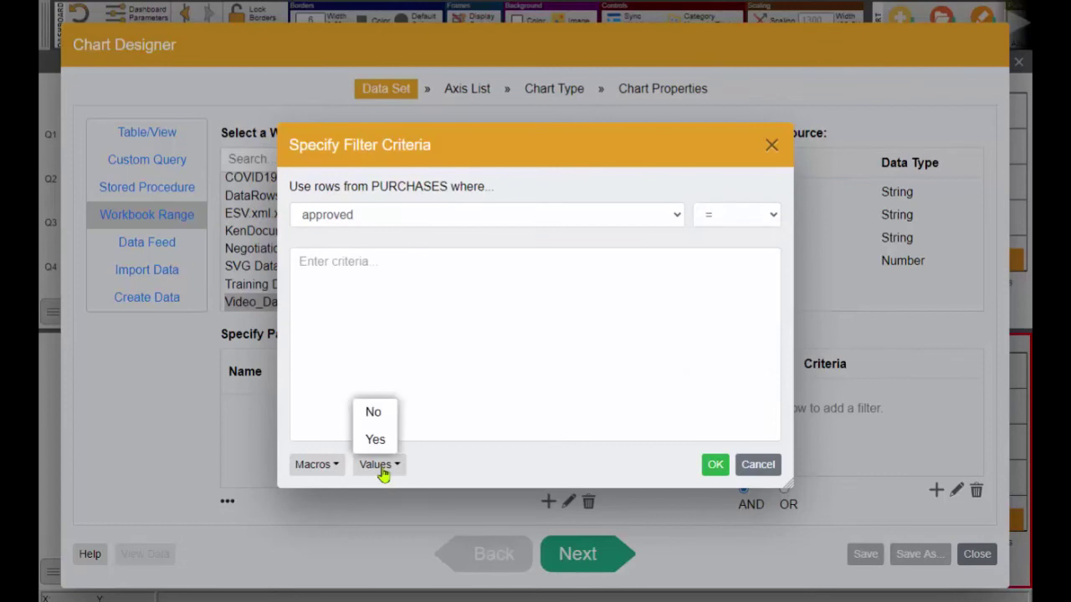
pyautogui.click(375, 412)
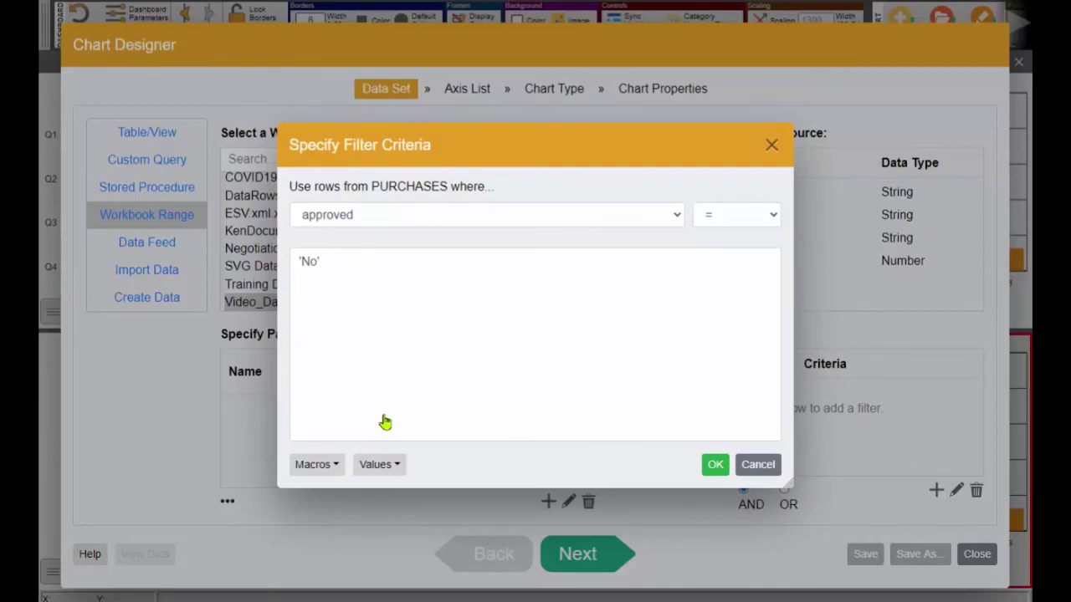
pyautogui.click(715, 464)
# - Add a second data set filter for dollar_amount >= 5000
pyautogui.click(935, 490)
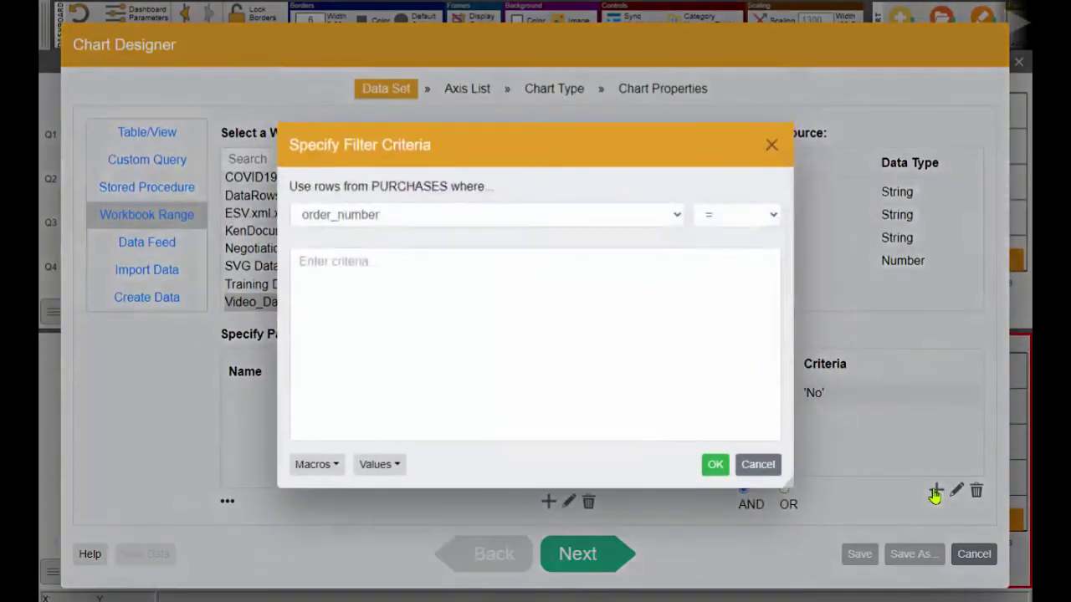
pyautogui.click(398, 220)
pyautogui.click(393, 279)
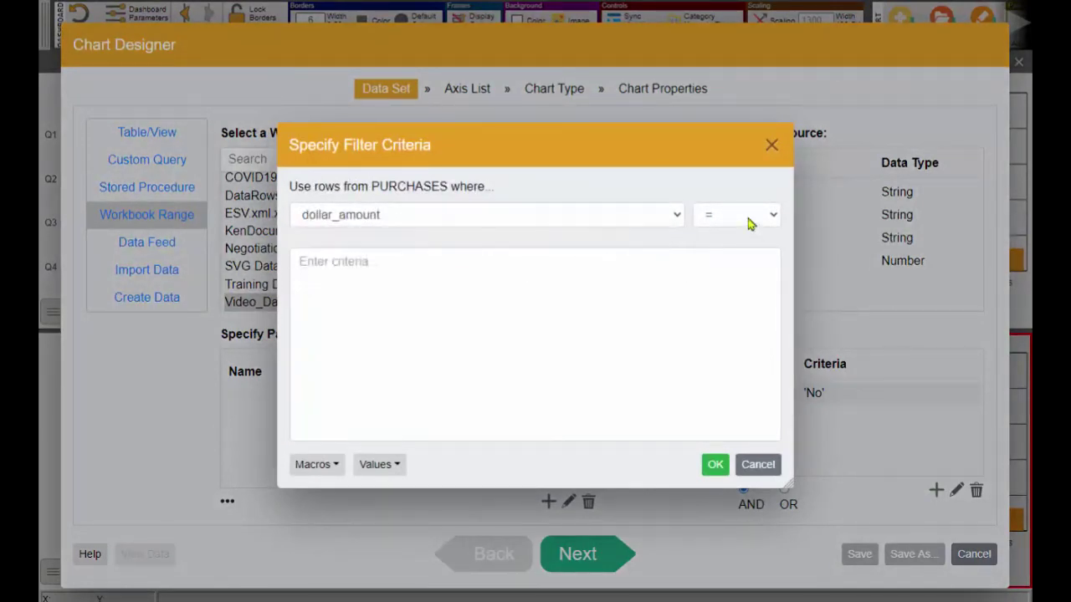
pyautogui.click(749, 225)
pyautogui.click(741, 279)
pyautogui.click(564, 288)
pyautogui.write('5')
pyautogui.click(715, 467)
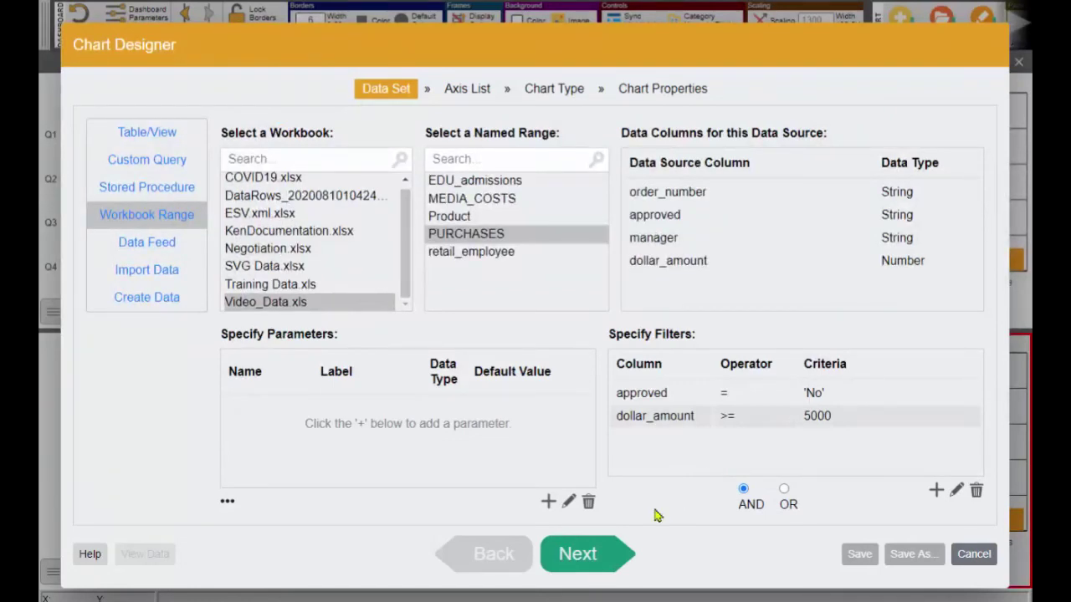
# - Add dollar_amount to the chart axes as Y2 and set its function to SUM
pyautogui.click(586, 556)
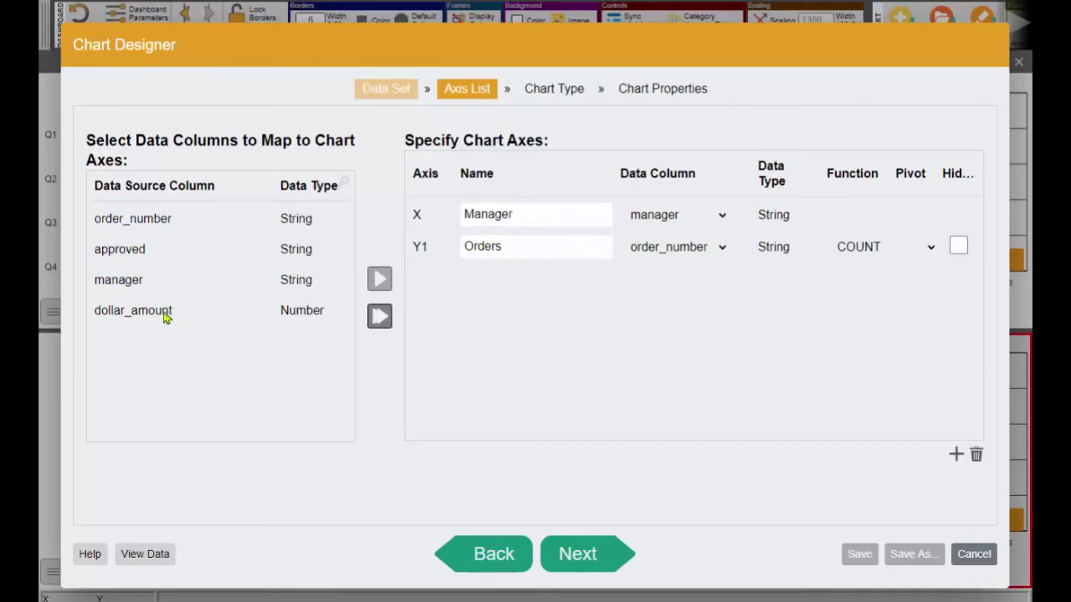
pyautogui.moveTo(168, 311); pyautogui.dragTo(572, 299)
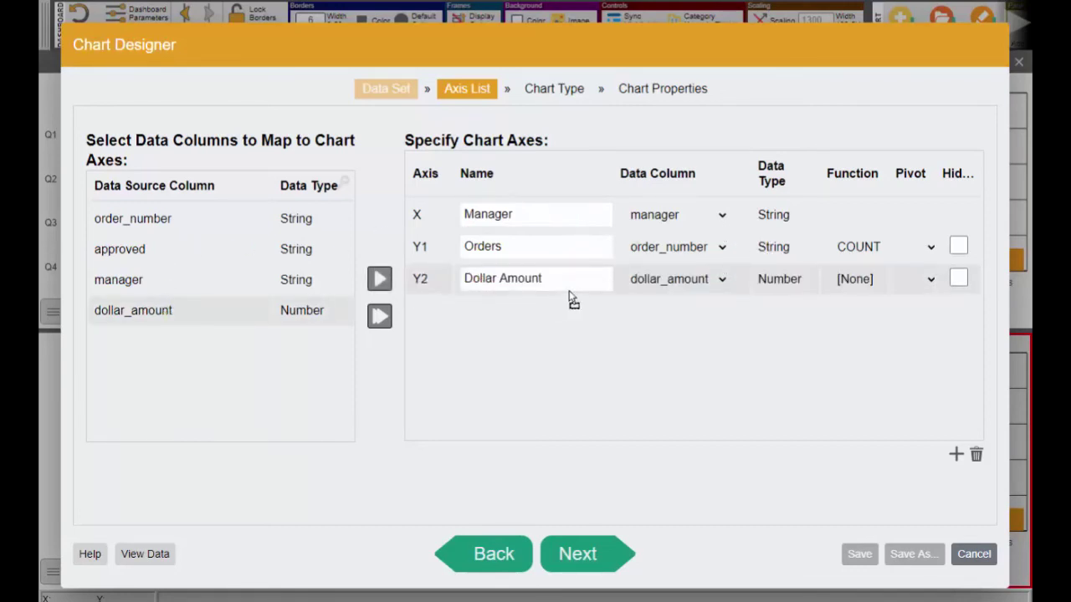
pyautogui.click(848, 283)
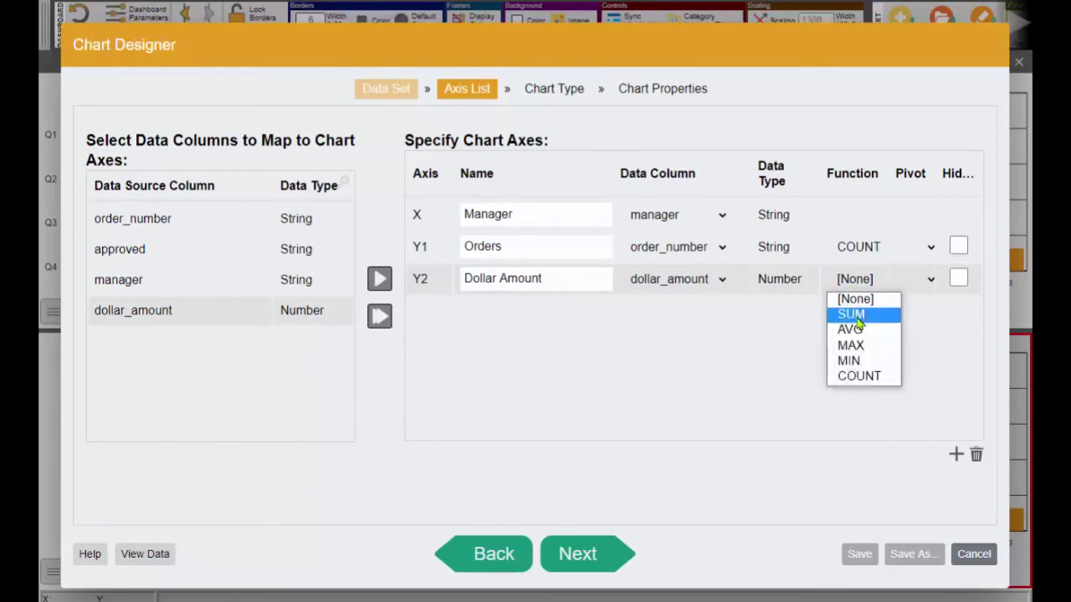
pyautogui.click(852, 314)
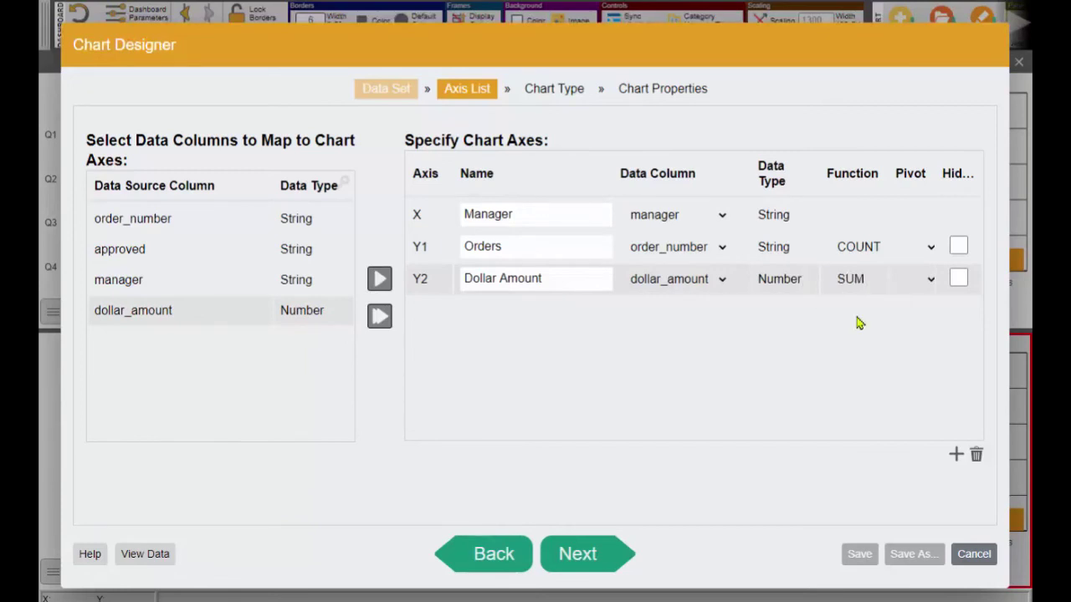
# - Change the chart type to Column with Line, continue to the chart properties and dismiss the preview note
pyautogui.click(601, 552)
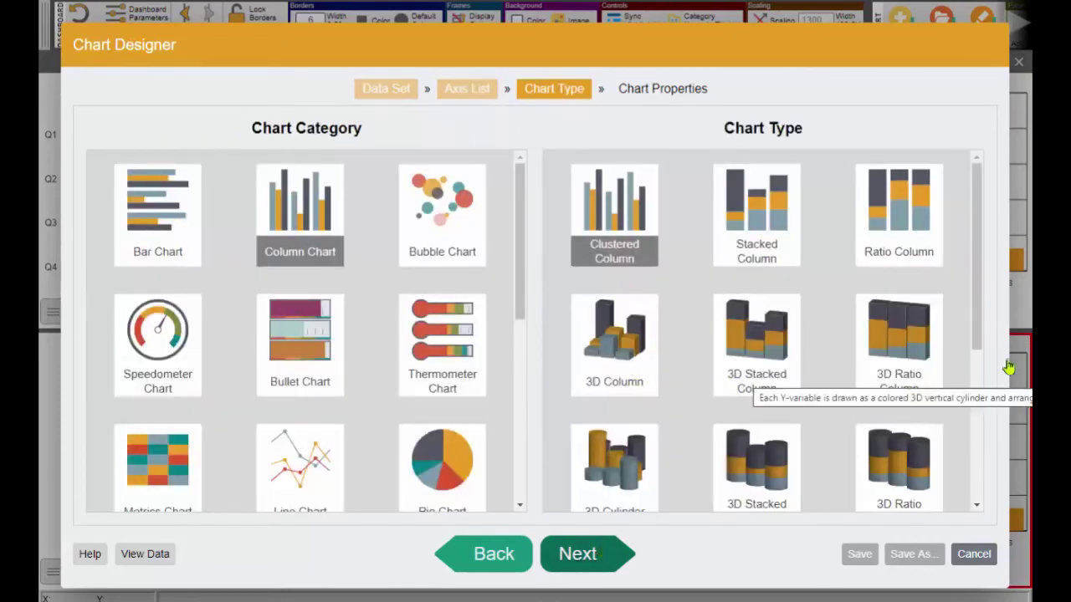
pyautogui.moveTo(972, 304); pyautogui.dragTo(930, 424)
pyautogui.click(634, 381)
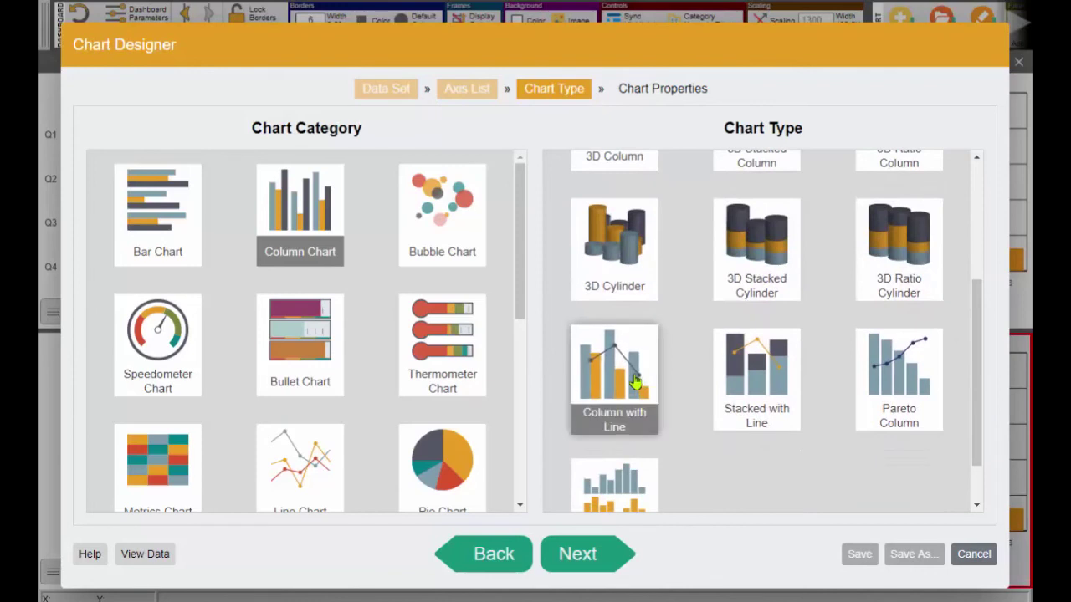
pyautogui.click(609, 552)
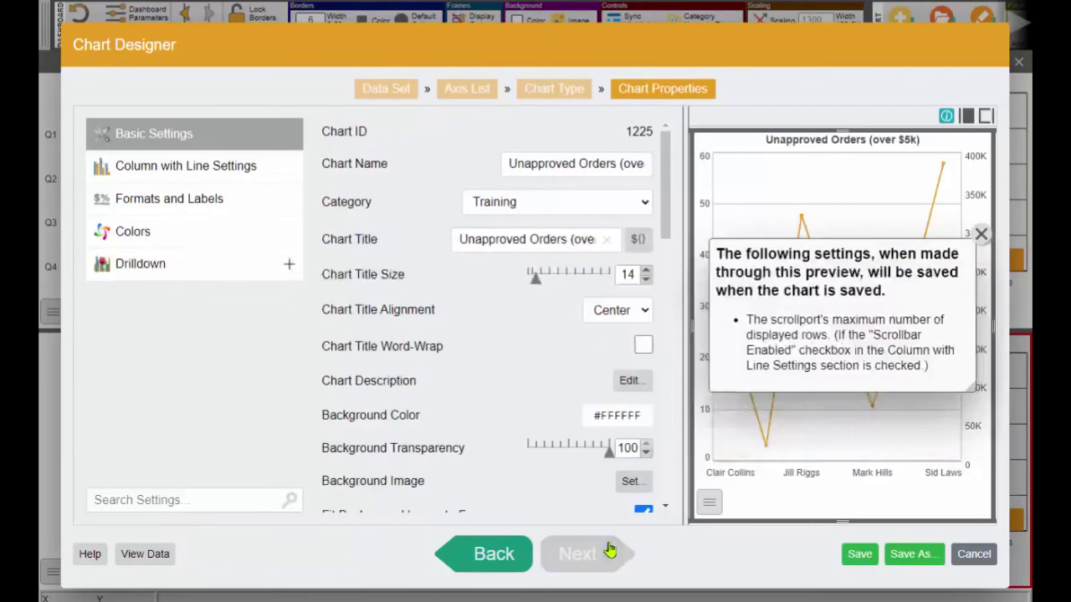
pyautogui.click(981, 234)
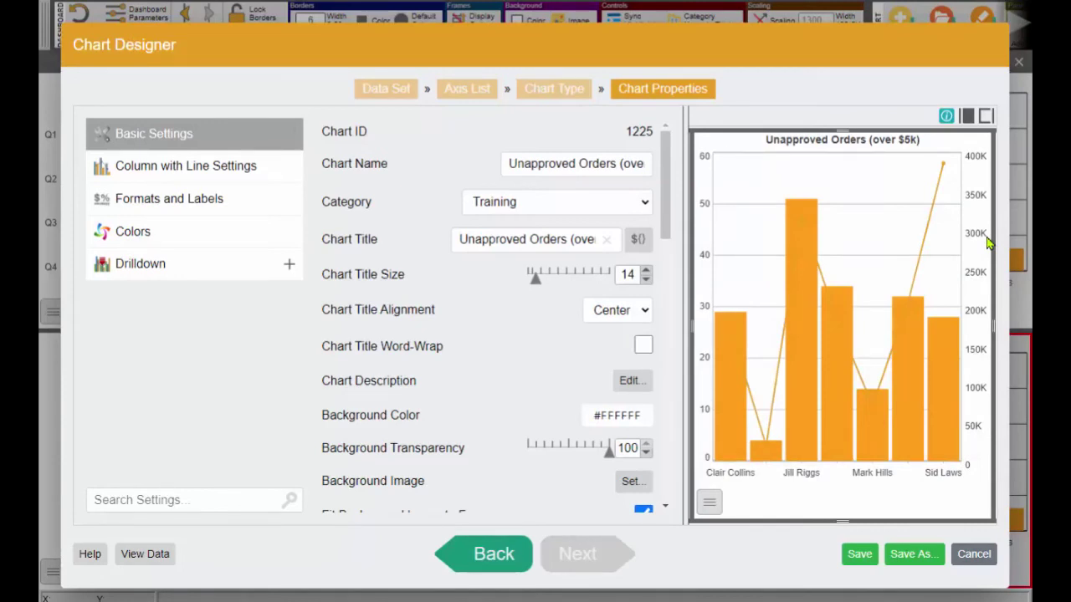
# - Set the Orders axis color to green #007F00
pyautogui.moveTo(726, 349)
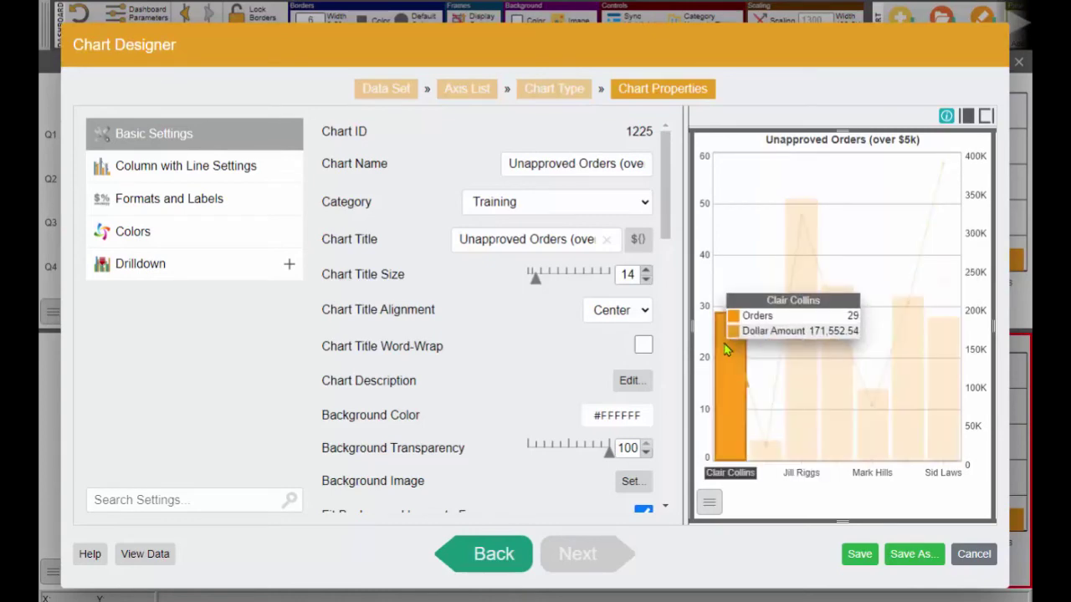
pyautogui.click(141, 235)
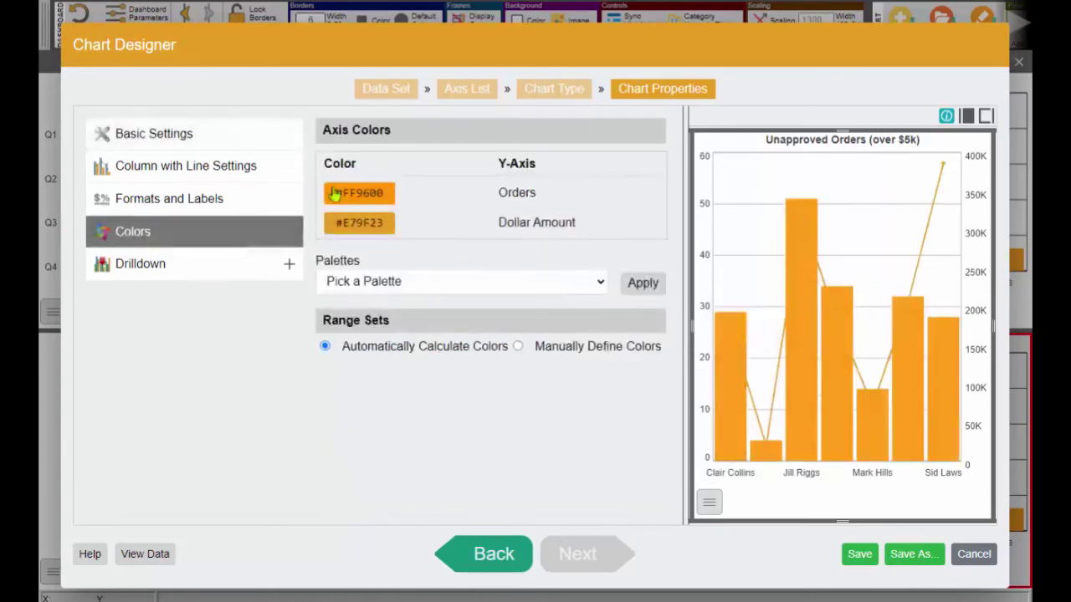
pyautogui.click(368, 192)
pyautogui.click(753, 306)
pyautogui.click(803, 486)
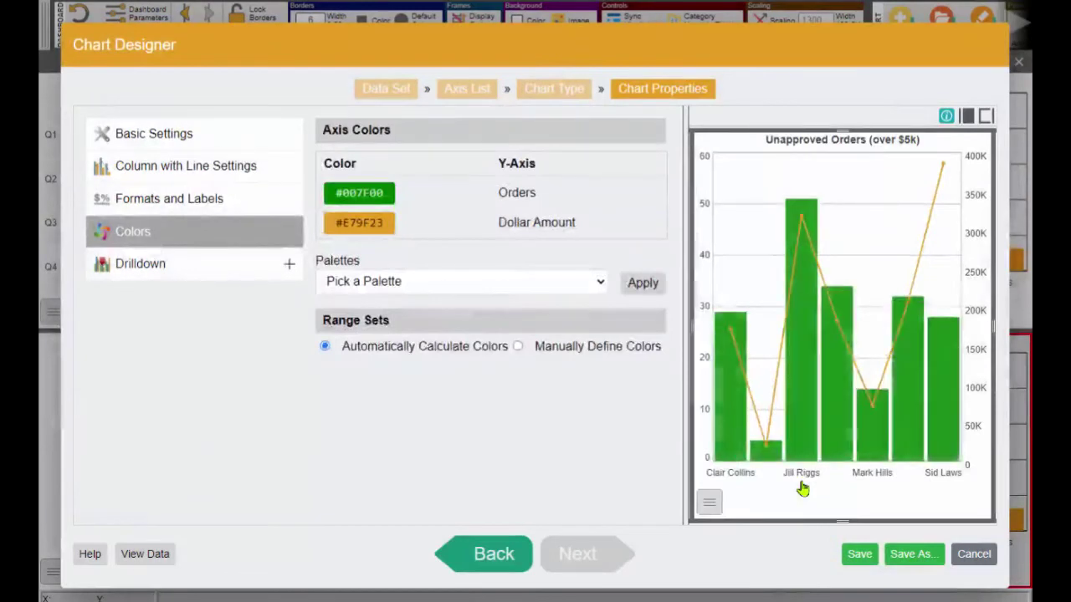
# - Format the Dollar Amount axis numbers with 2 decimal places and a $ unit symbol before the value
pyautogui.moveTo(749, 331)
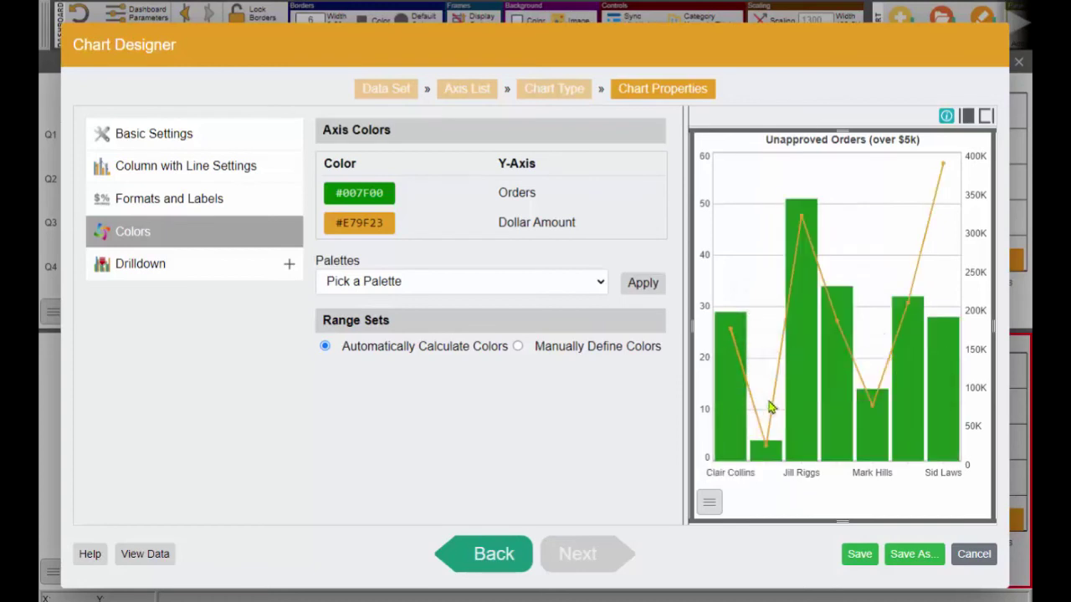
pyautogui.moveTo(774, 397)
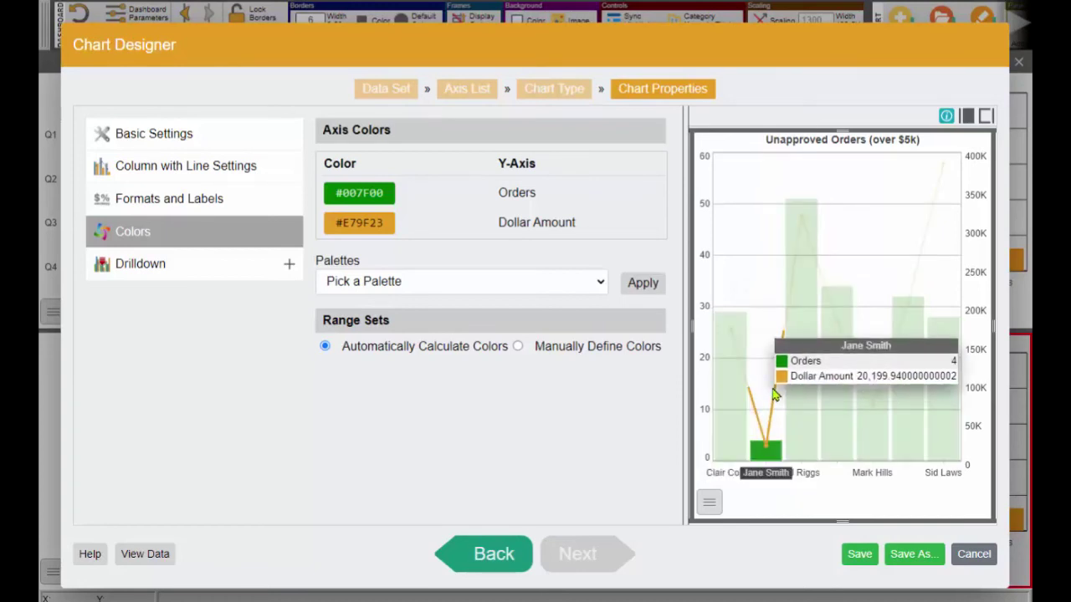
pyautogui.click(163, 203)
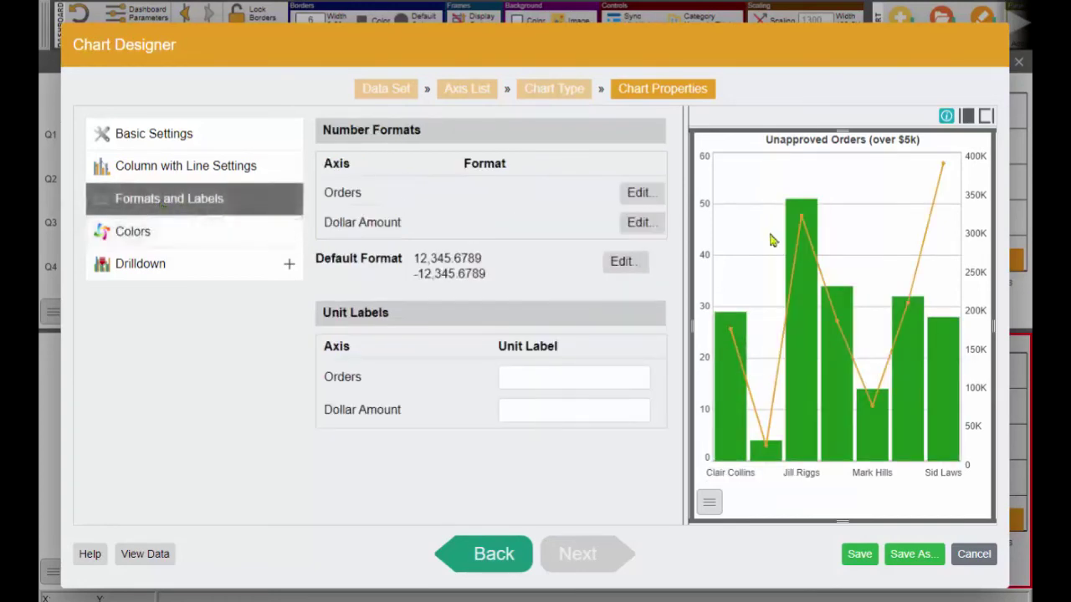
pyautogui.click(640, 223)
pyautogui.click(663, 279)
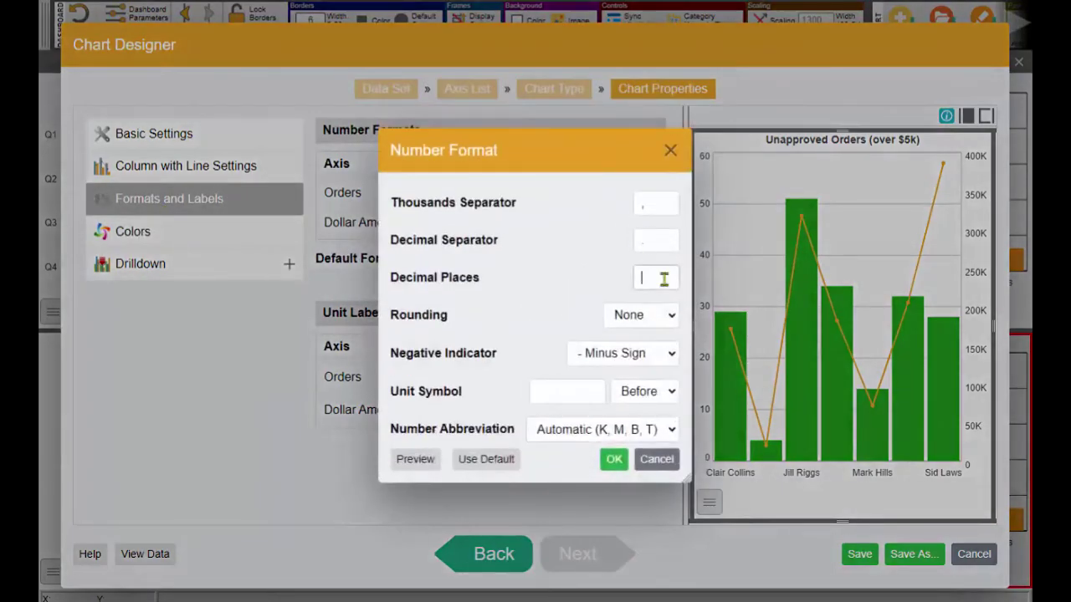
pyautogui.write('2')
pyautogui.click(579, 391)
pyautogui.write('$')
pyautogui.click(613, 459)
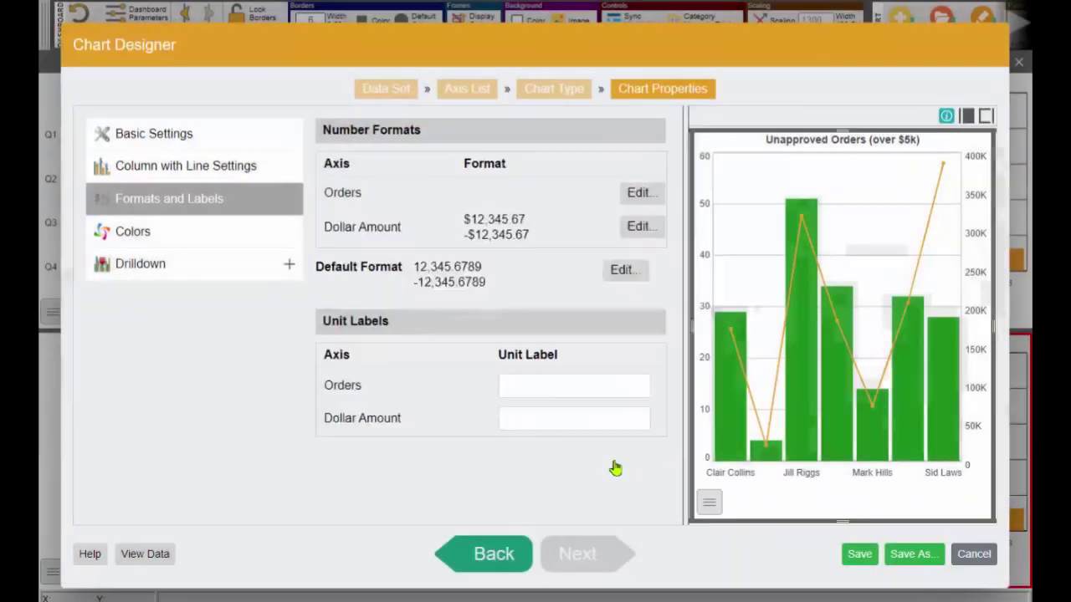
# - Save the Unapproved Orders (over $5k) chart and close the designer
pyautogui.moveTo(740, 359)
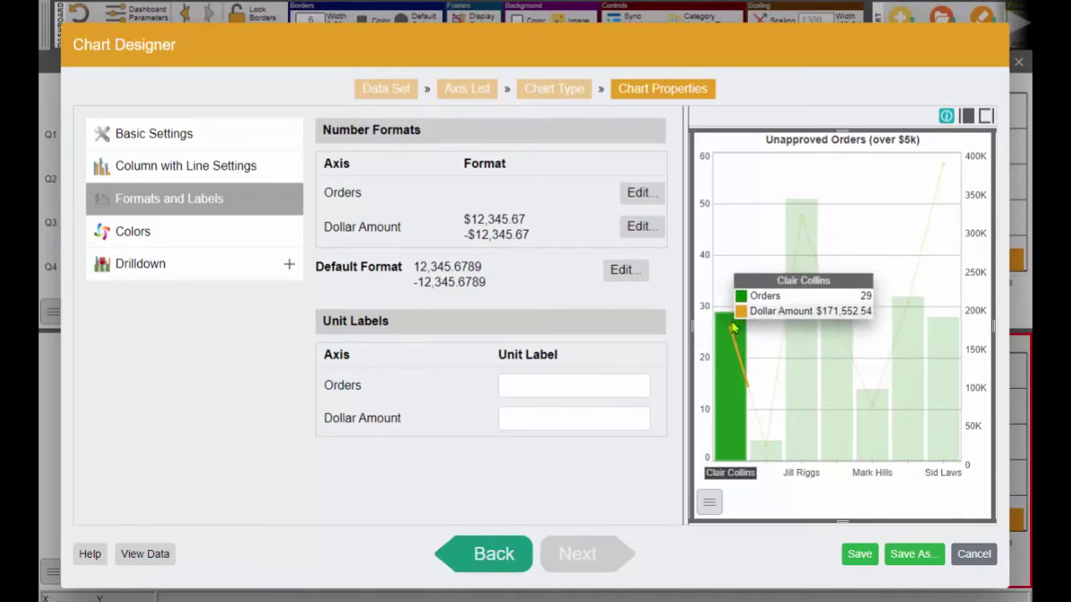
pyautogui.moveTo(778, 450)
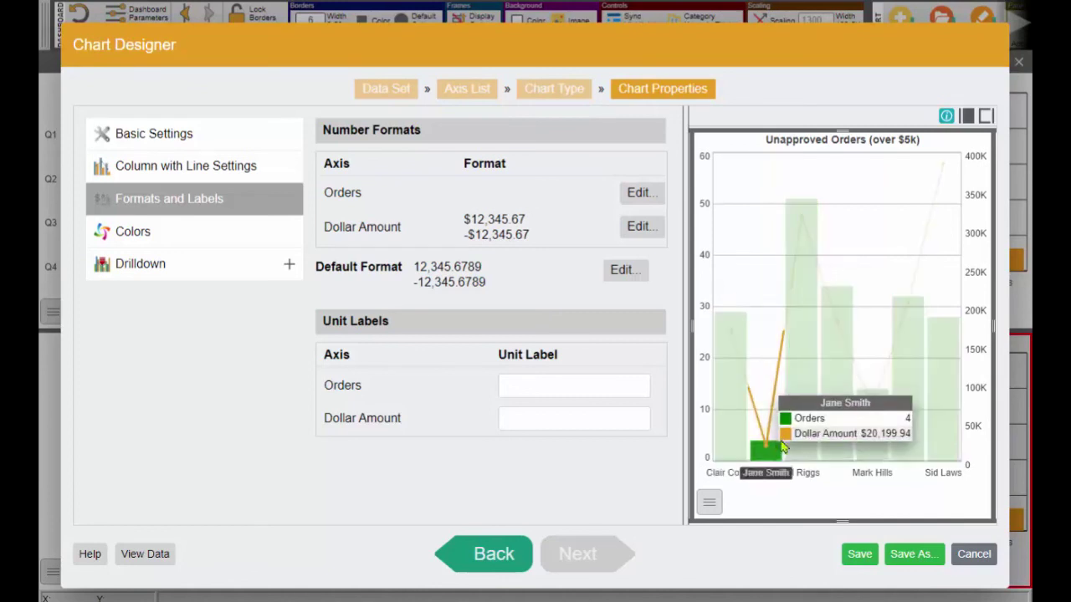
pyautogui.moveTo(841, 427)
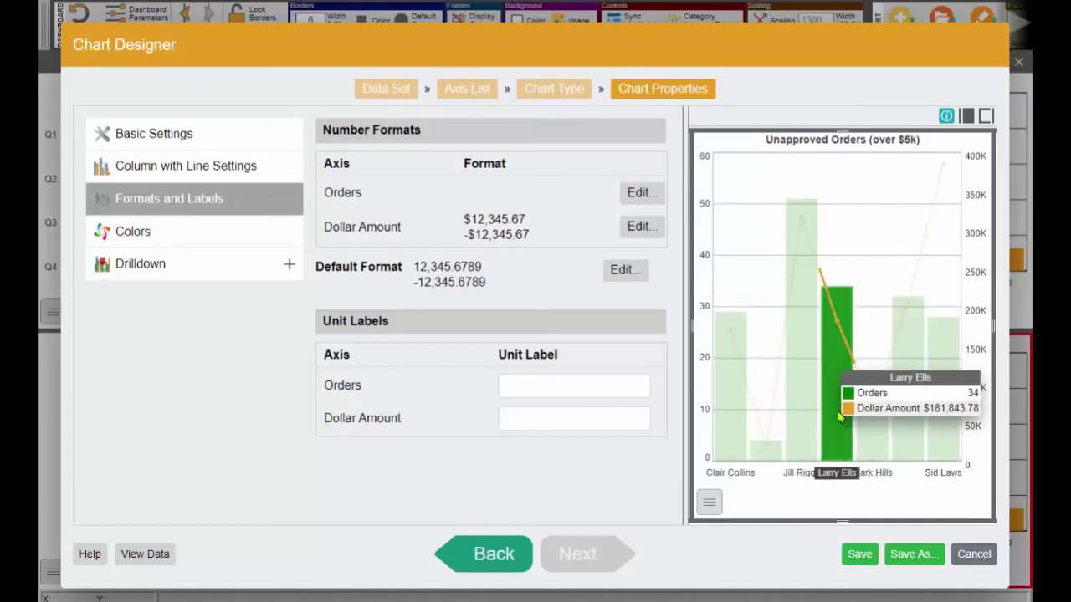
pyautogui.moveTo(876, 432)
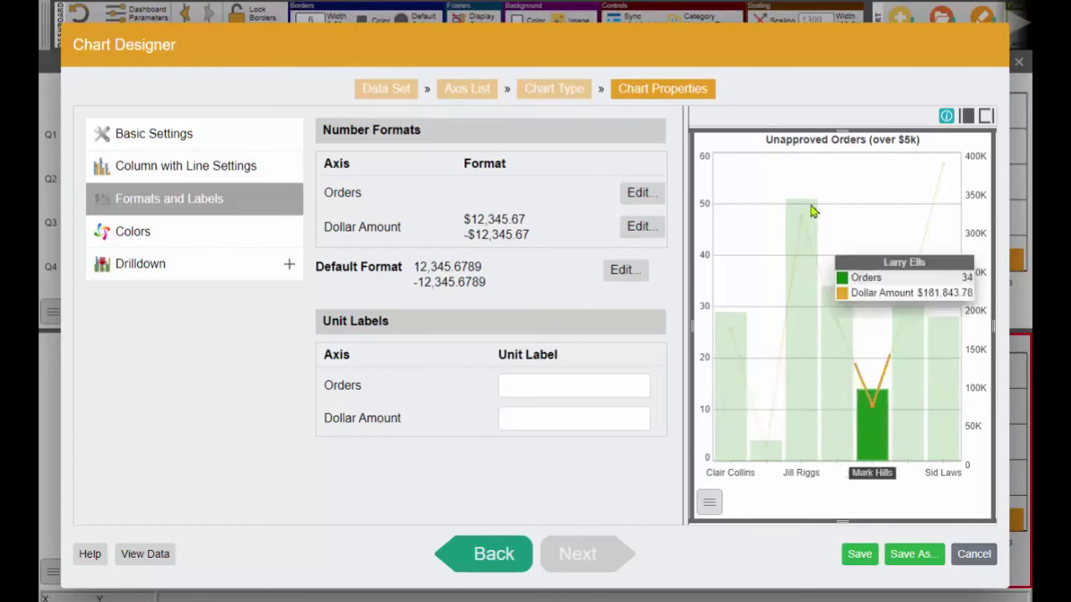
pyautogui.moveTo(805, 219)
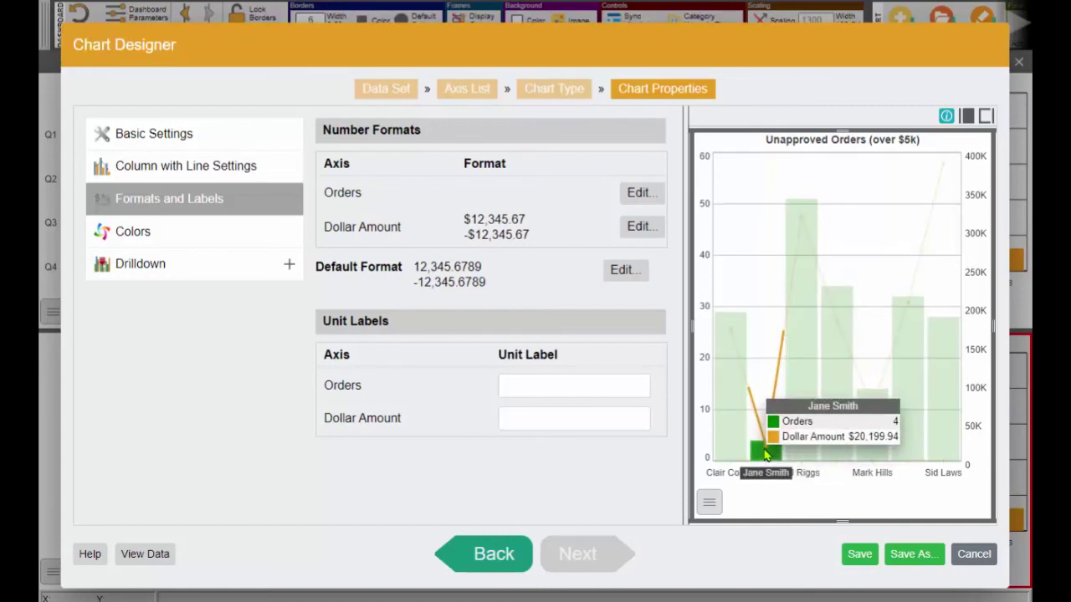
pyautogui.moveTo(960, 432)
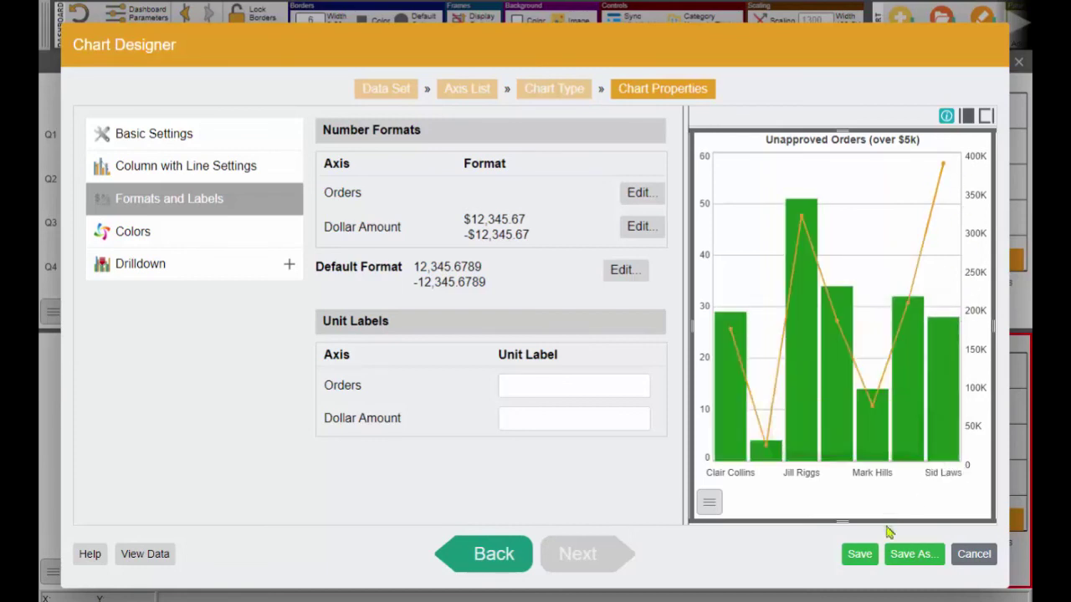
pyautogui.click(861, 556)
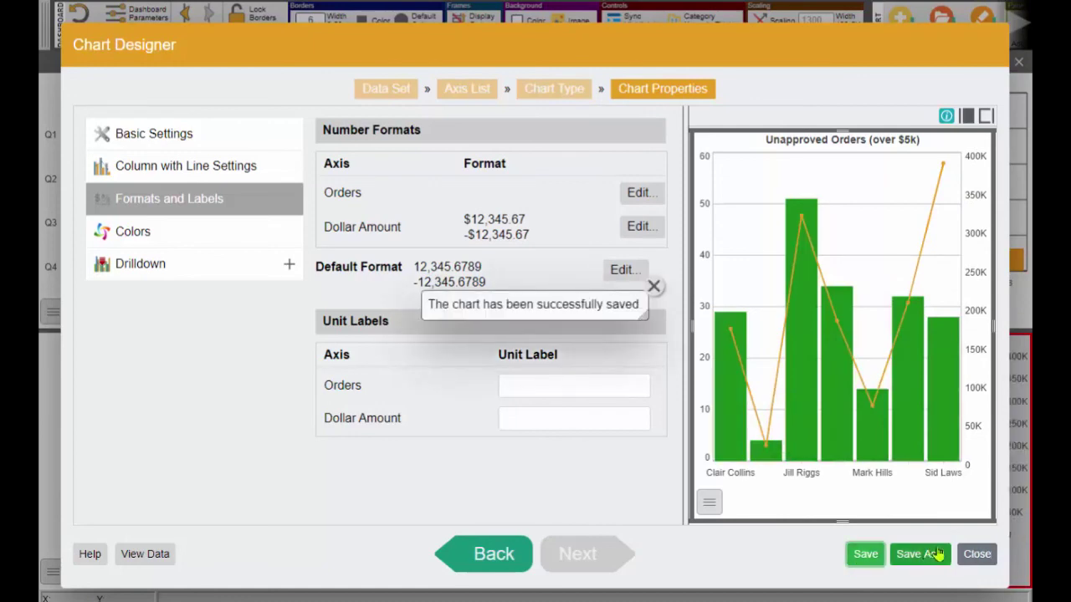
pyautogui.click(976, 554)
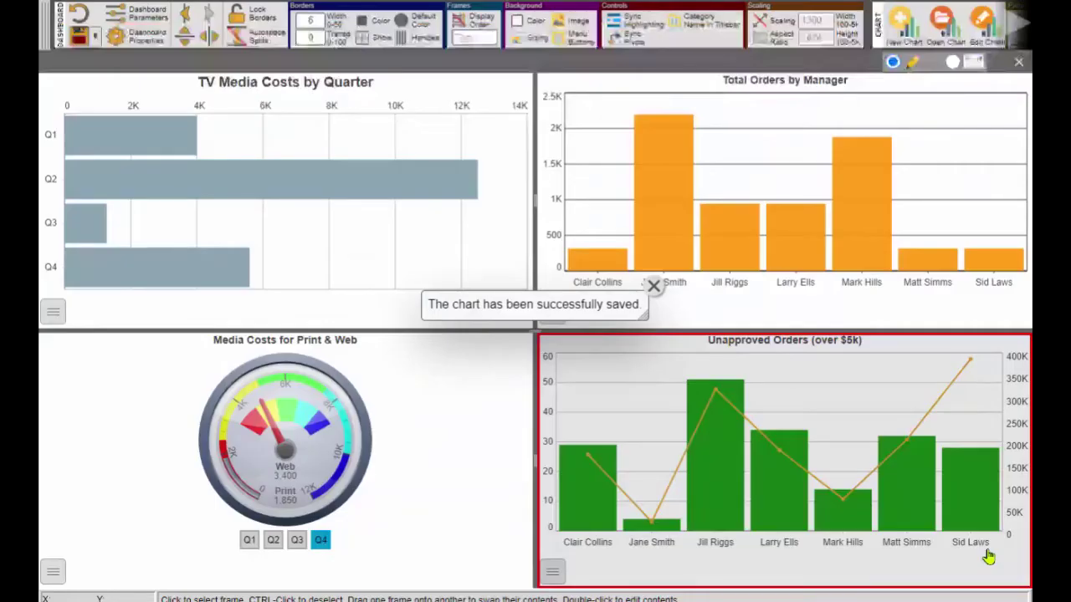
# - Switch the dashboard to view mode and check how the quarters highlight across the media cost charts
pyautogui.click(951, 61)
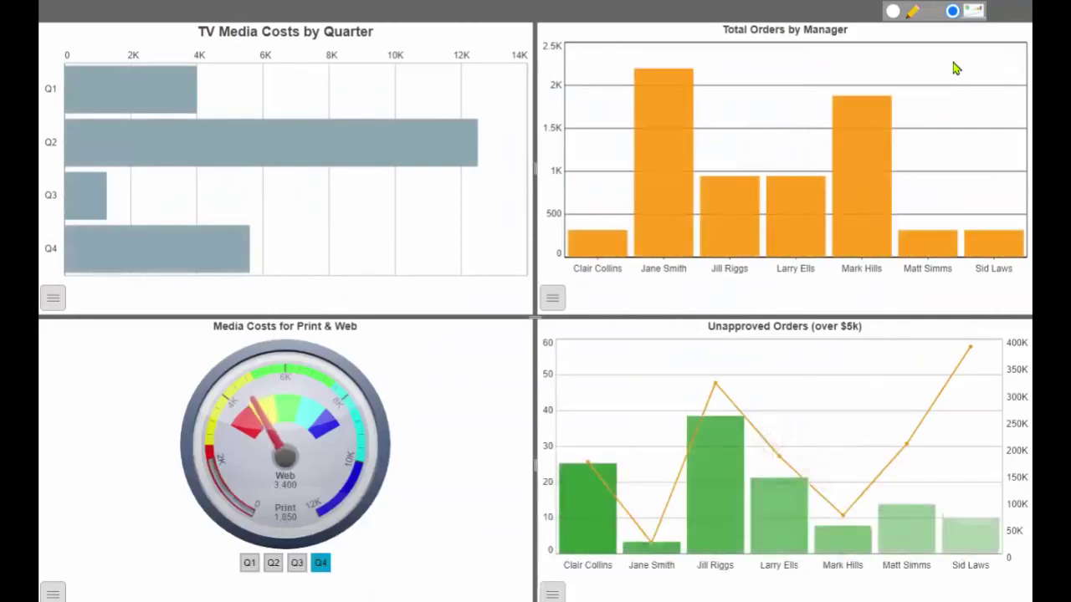
pyautogui.moveTo(876, 207)
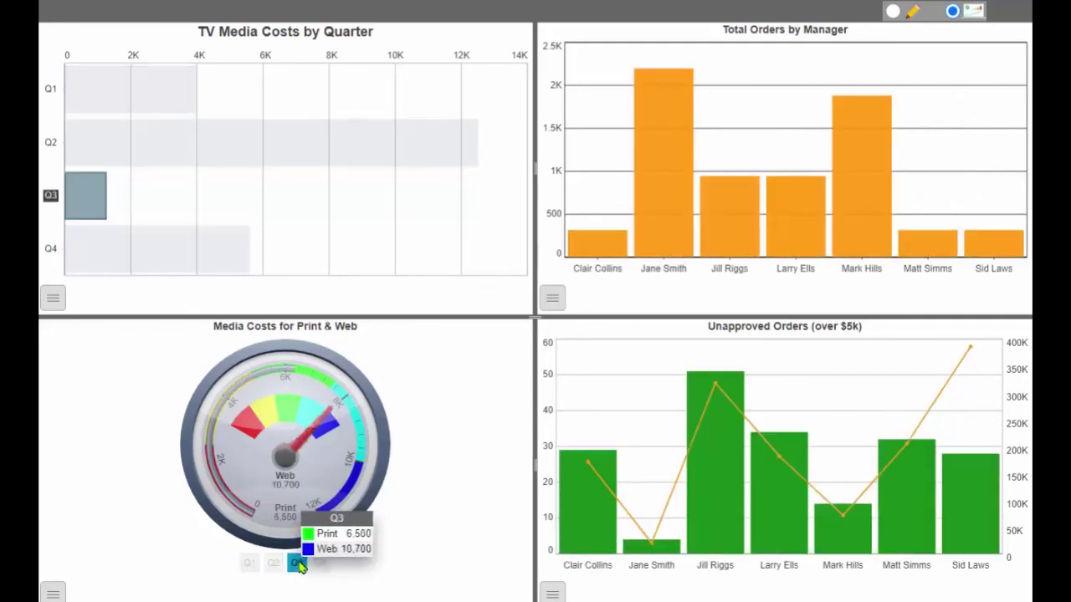
pyautogui.moveTo(249, 566)
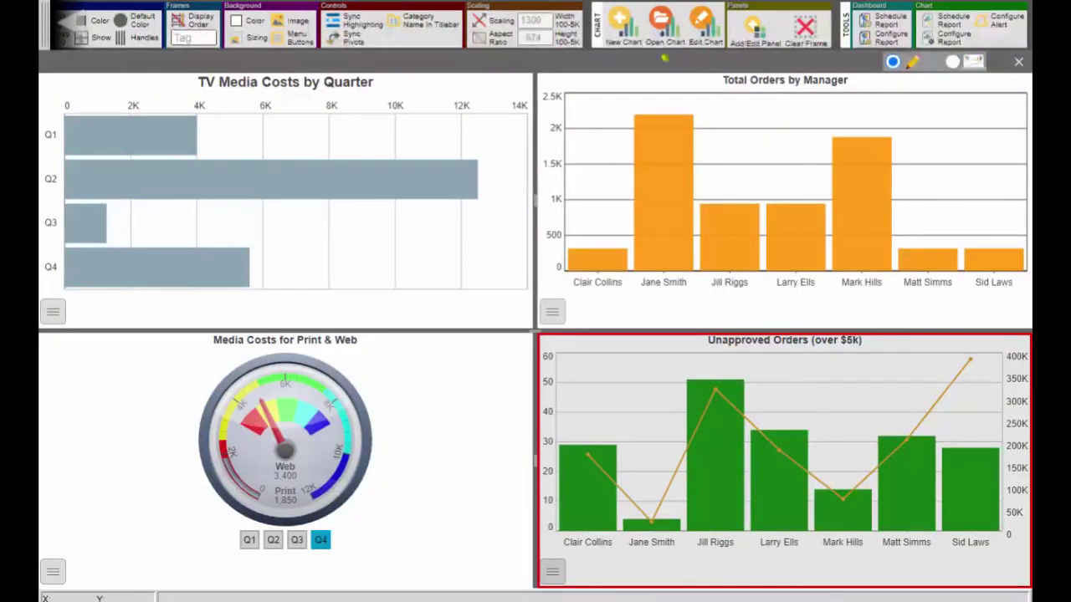
# - Open the save dialog for the finished four-chart dashboard
pyautogui.hscroll(-3, 657, 29)
pyautogui.hscroll(-1, 659, 30)
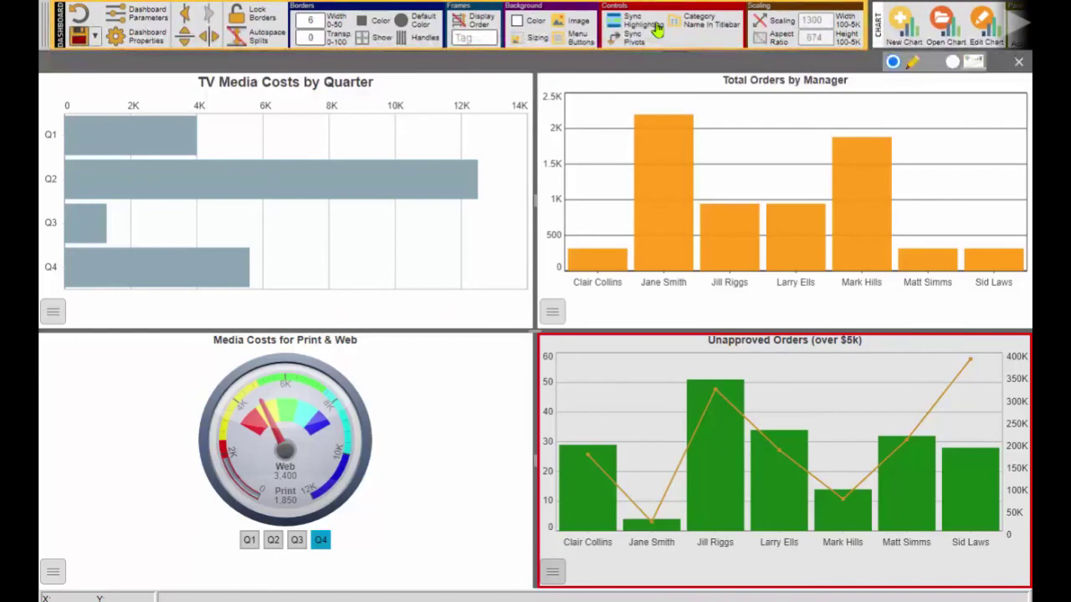
pyautogui.click(78, 37)
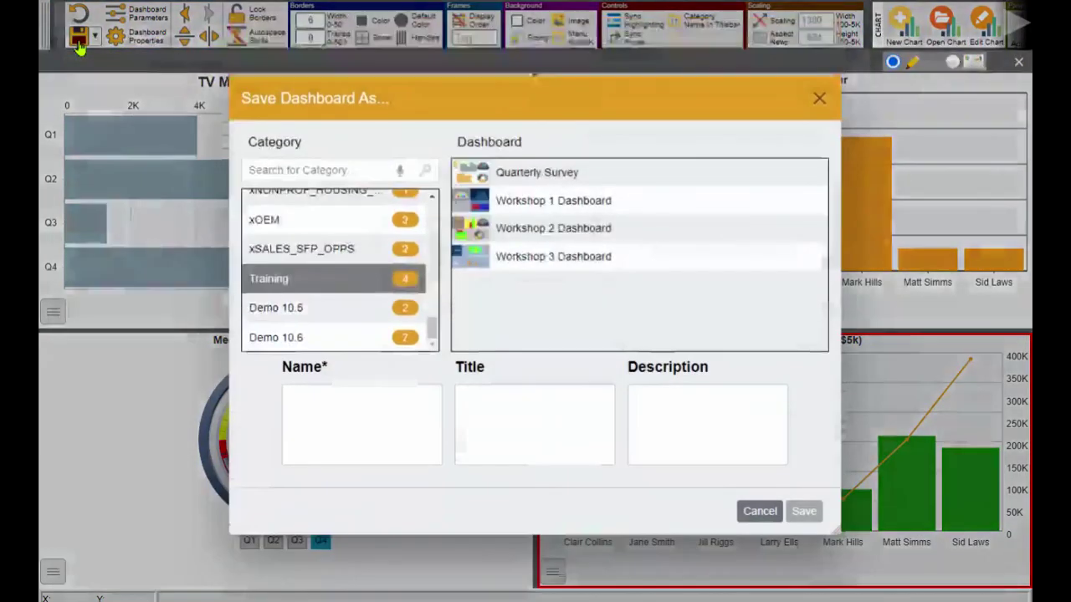